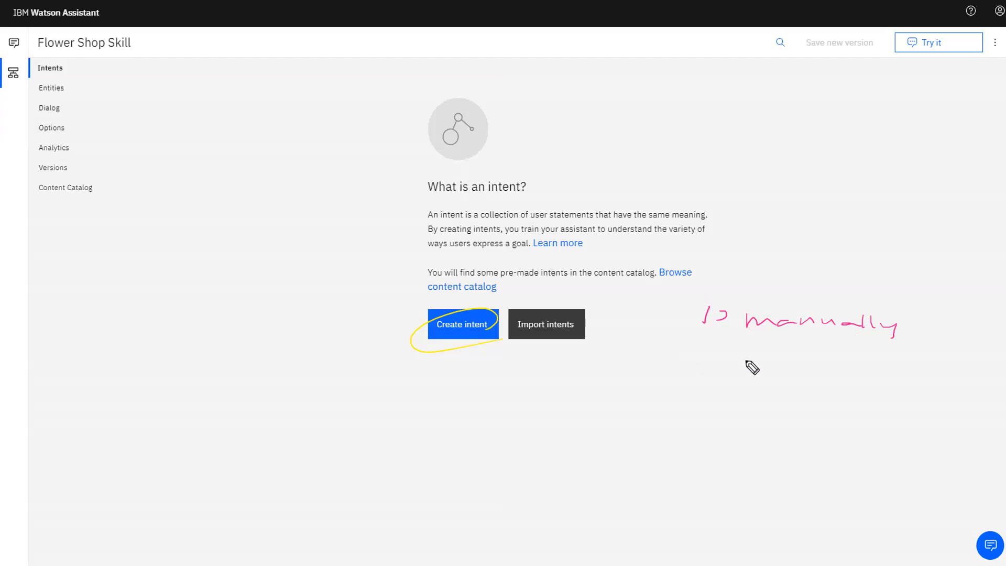
mouse_move(787, 364)
mouse_down()
mouse_move(756, 388)
mouse_move(831, 372)
mouse_up()
mouse_move(687, 375)
mouse_down()
mouse_move(707, 388)
mouse_move(703, 424)
mouse_move(719, 419)
mouse_up()
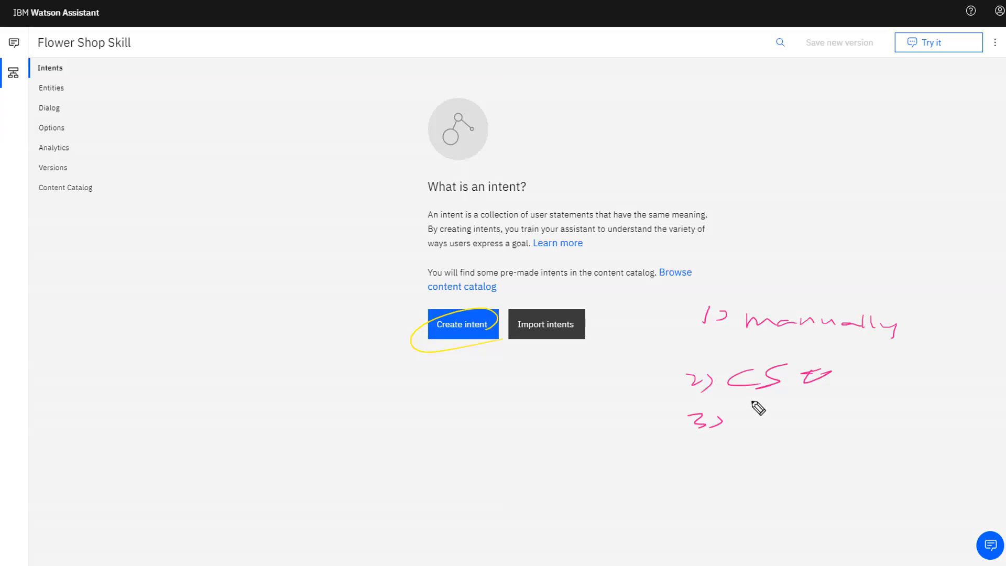
mouse_move(762, 443)
mouse_down()
mouse_move(758, 419)
mouse_move(740, 449)
mouse_up()
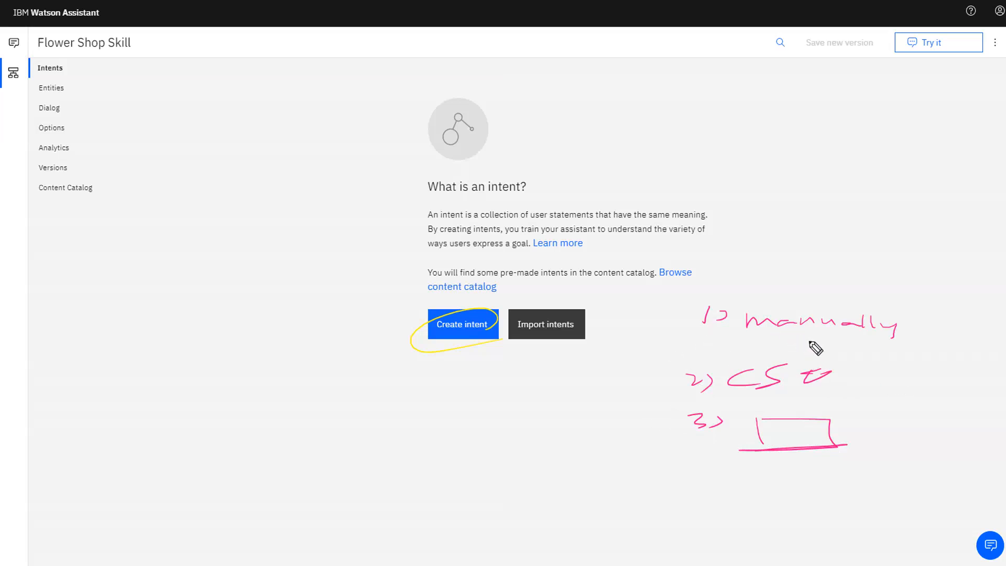
drag(864, 352, 811, 354)
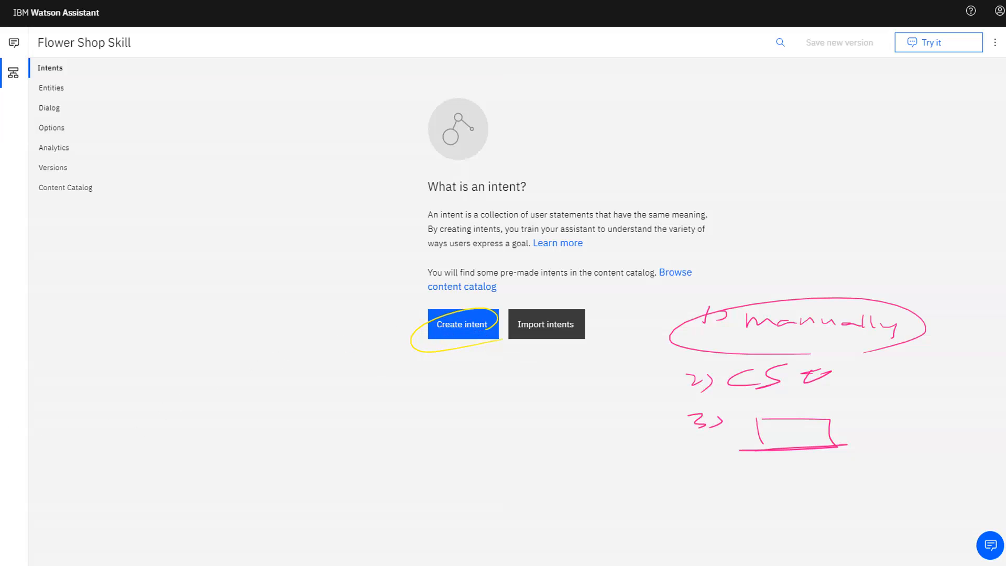
key(Escape)
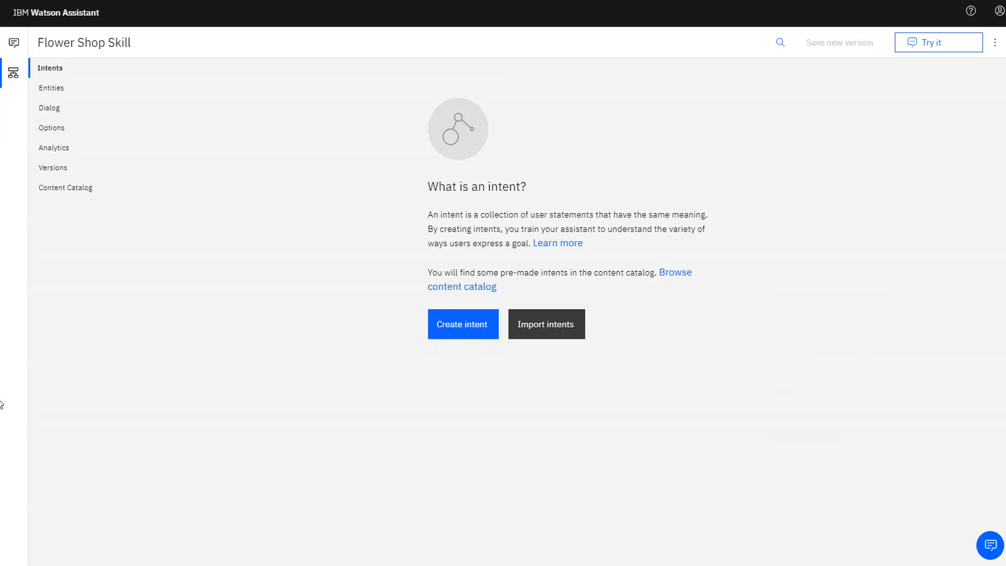
Start a new intent in the Flower Shop Skill and try "greeting us" as its name.
click(462, 323)
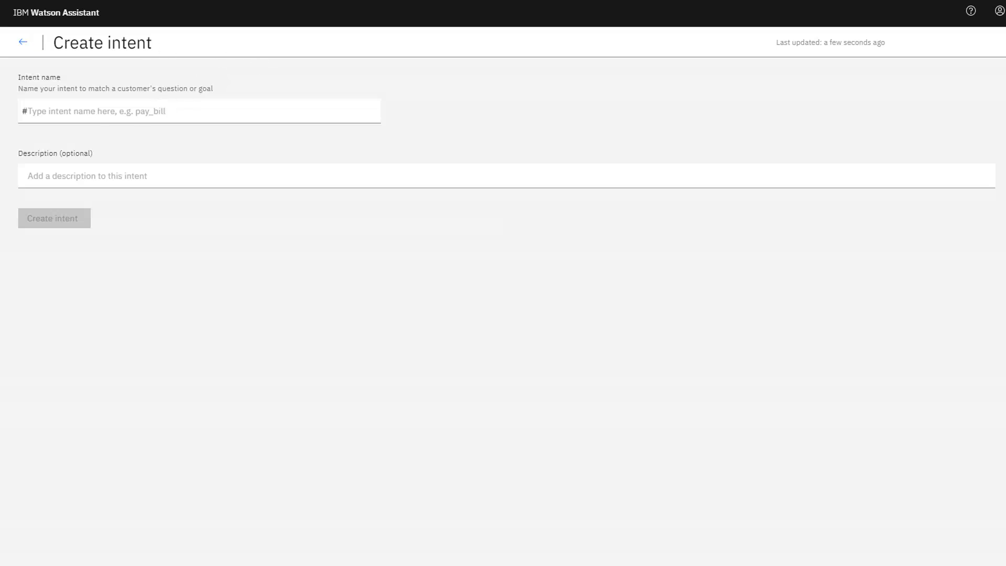
key(Tab)
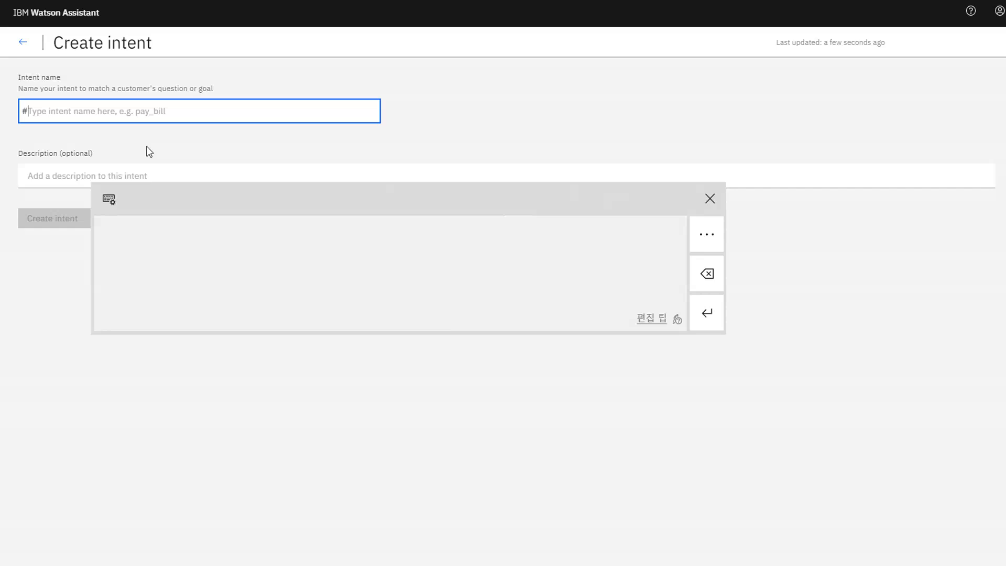
text(greeting)
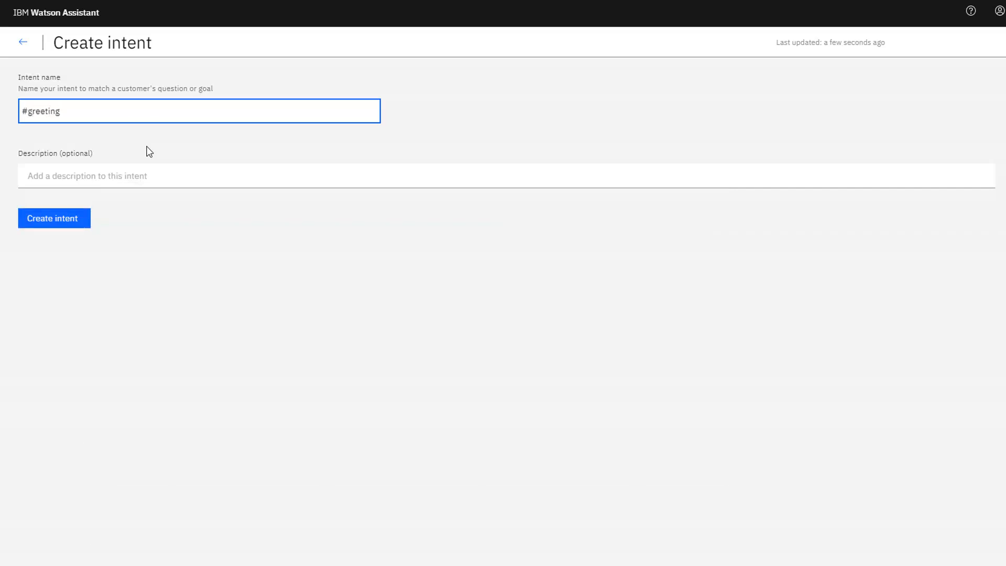
text( us)
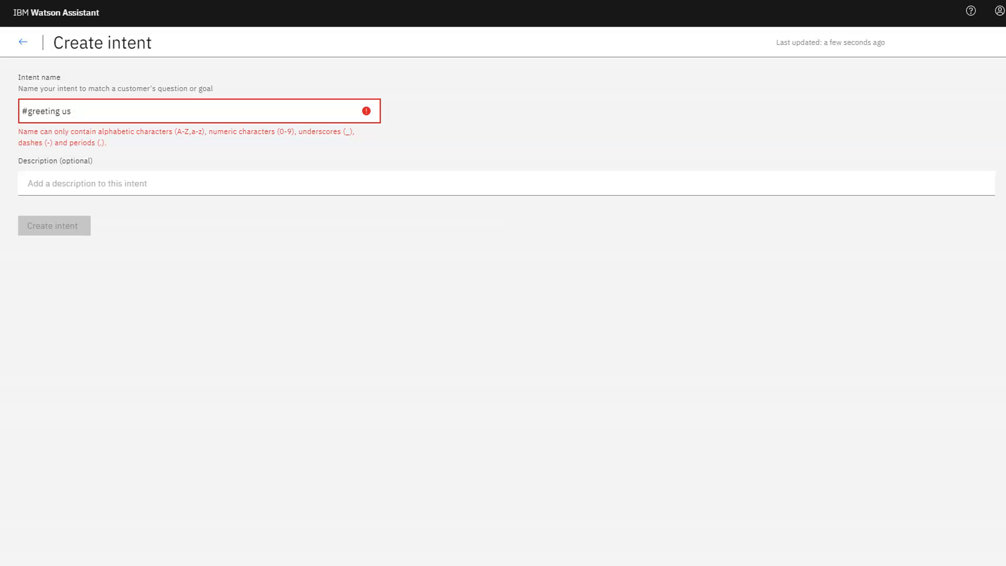
mouse_move(362, 144)
mouse_down()
mouse_move(356, 164)
mouse_move(383, 160)
mouse_up()
mouse_move(474, 250)
mouse_down()
mouse_move(522, 273)
mouse_move(703, 254)
mouse_up()
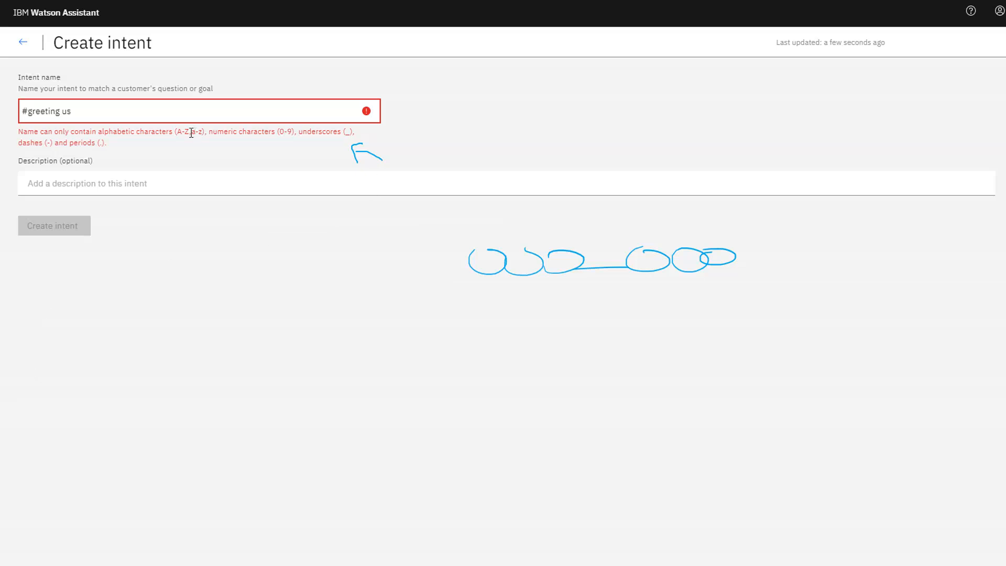
Correct the intent name to "greetings" and create the intent.
click(140, 111)
key(BackSpace)
key(BackSpace)
key(BackSpace)
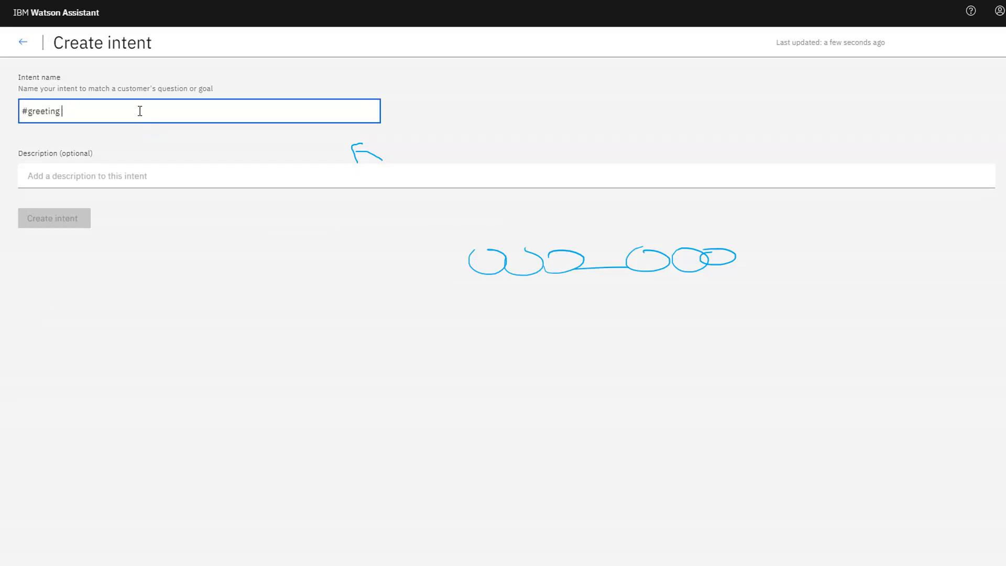
text(s)
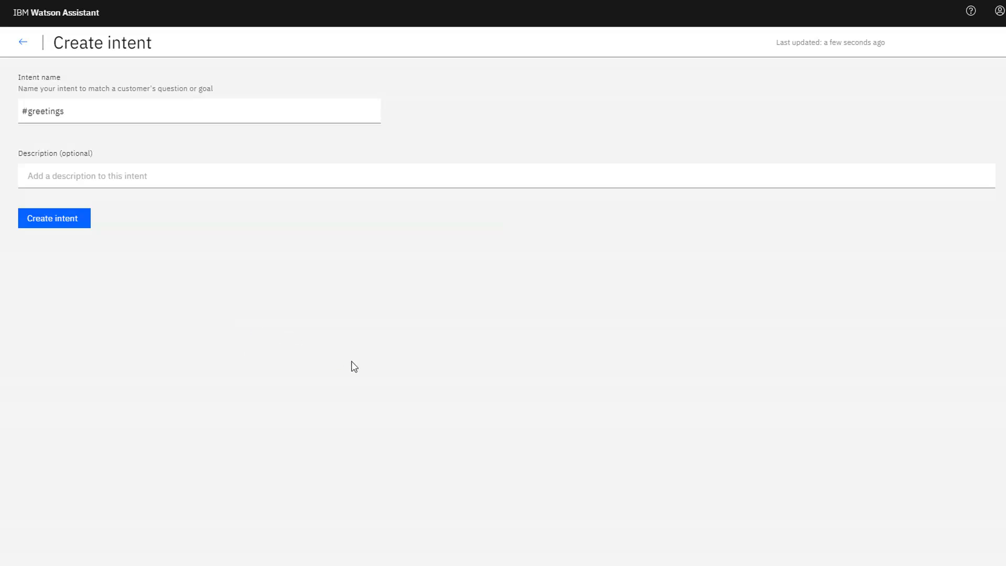
click(68, 230)
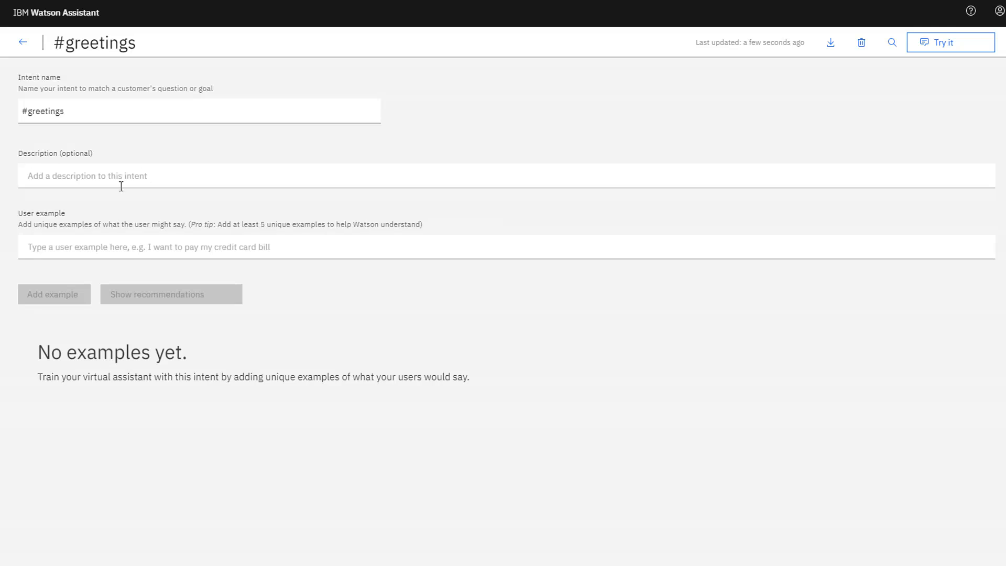
Add "hello" as the first user example of the #greetings intent.
click(129, 252)
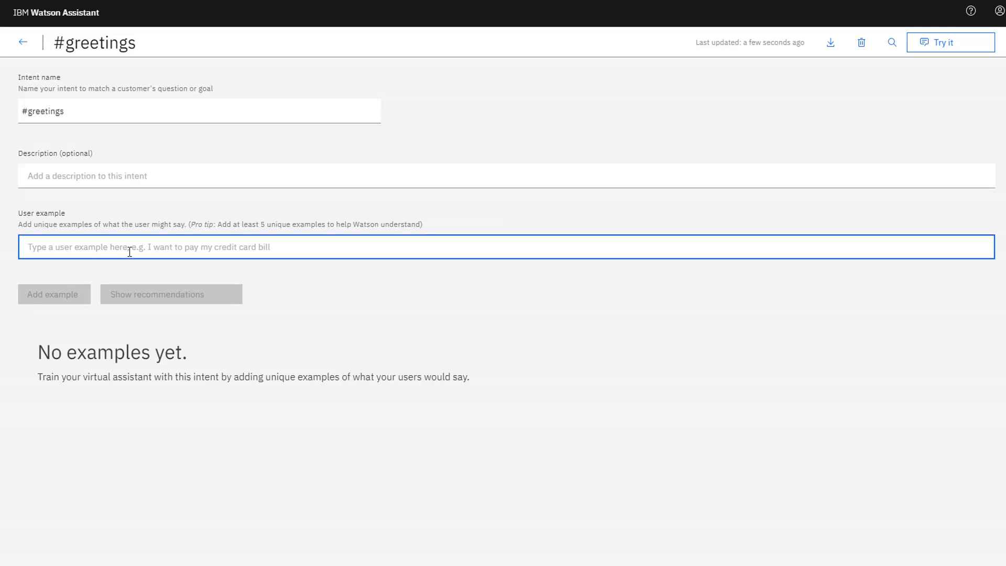
text(hello)
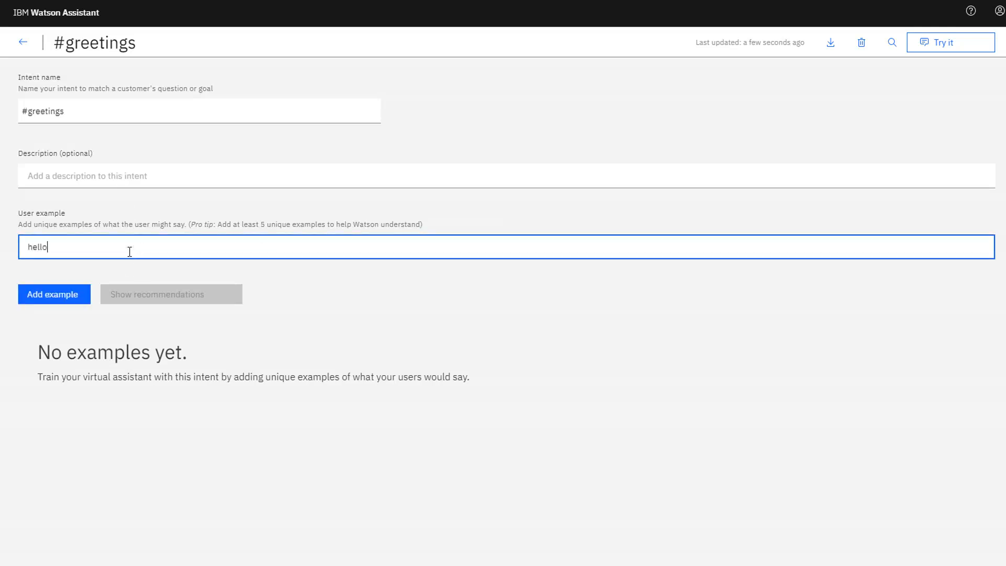
click(70, 298)
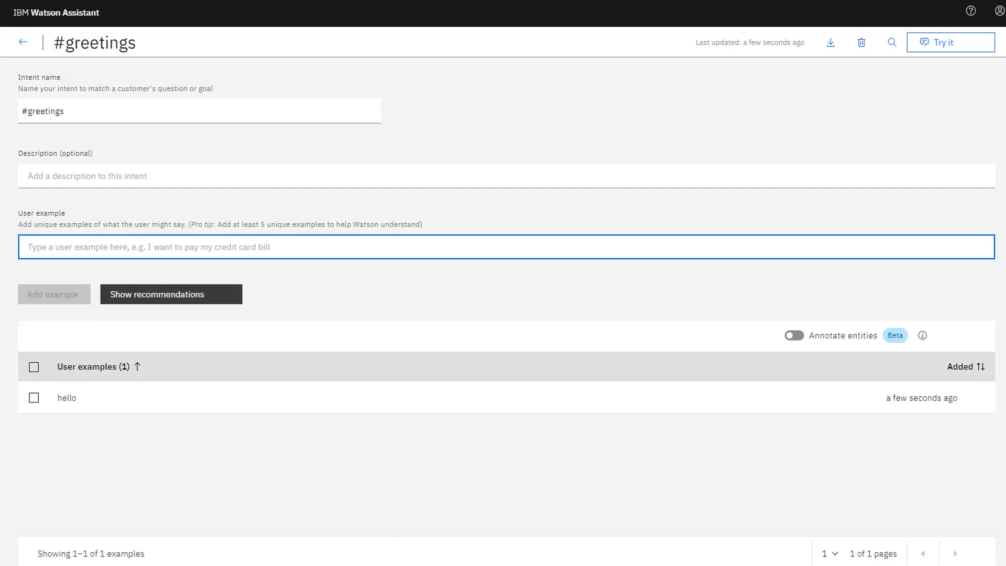
Consult the word list in Notepad and add "Hi" and "Hey" as user examples of the #greetings intent.
click(157, 564)
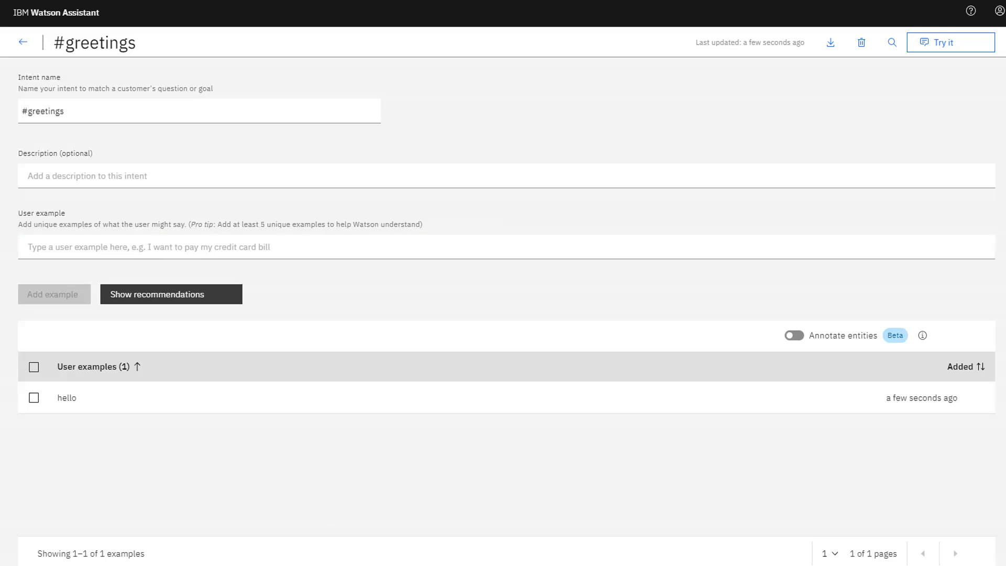
drag(607, 274, 778, 289)
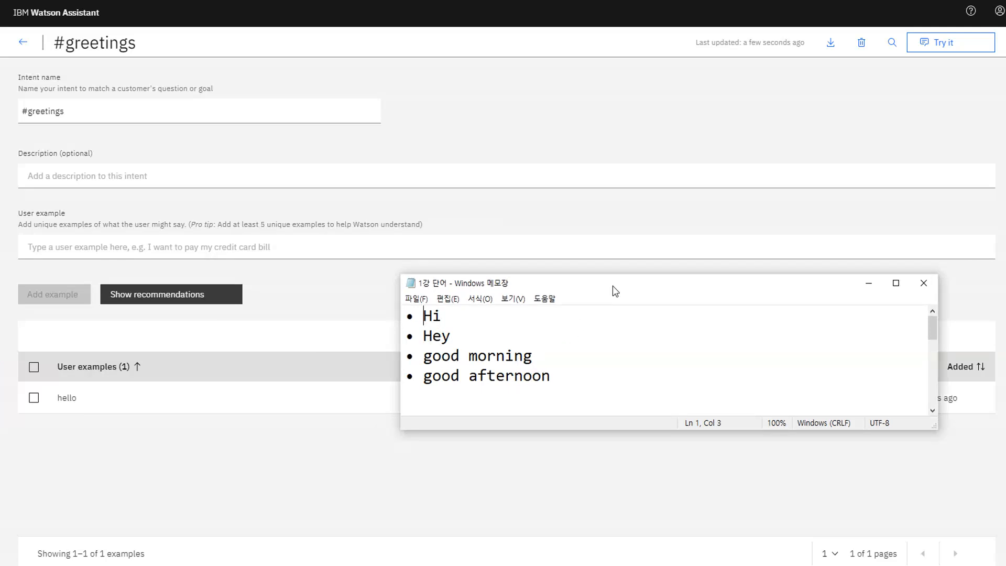
mouse_move(612, 285)
mouse_down()
mouse_move(582, 306)
mouse_move(0, 369)
mouse_up()
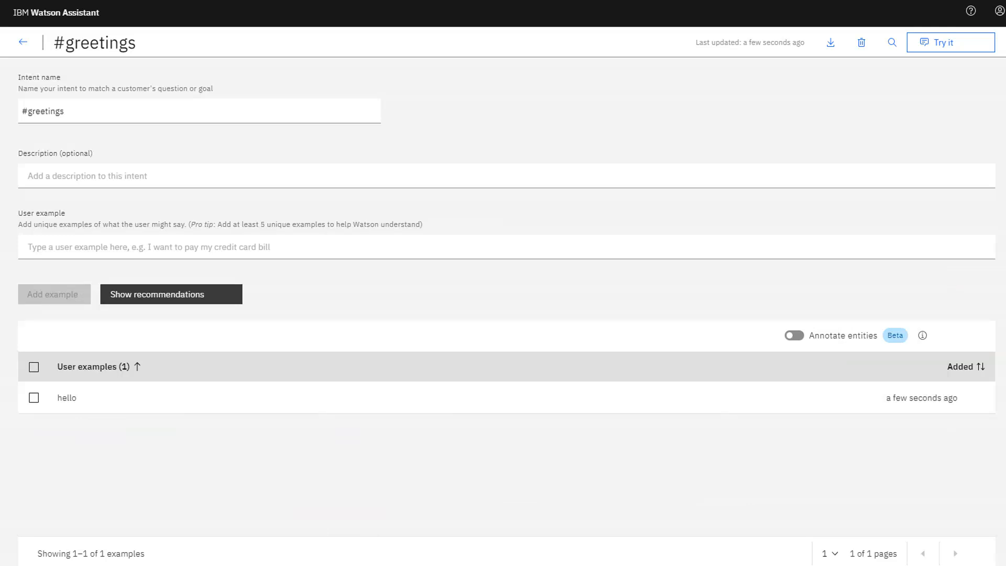
click(129, 249)
text(Hi)
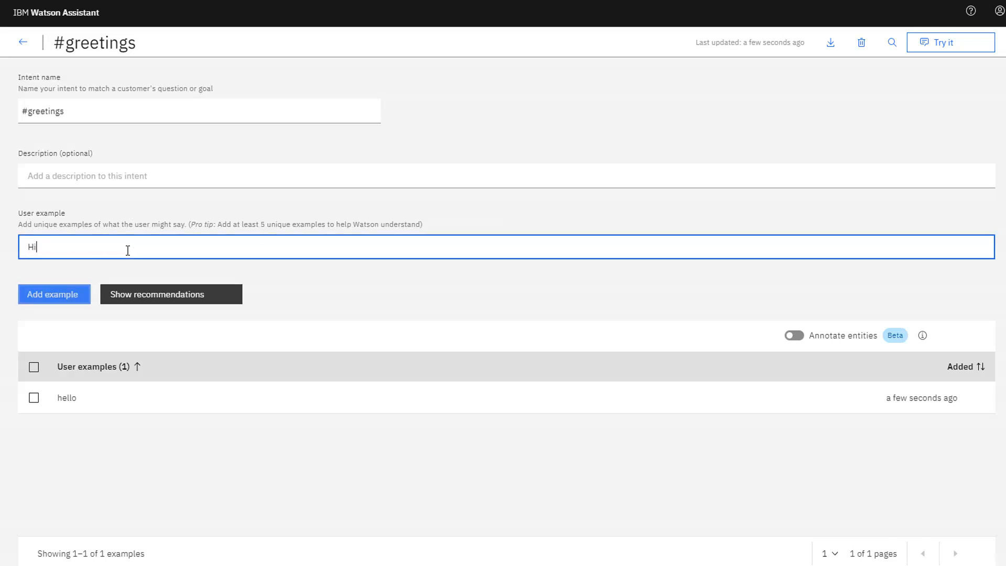
click(63, 302)
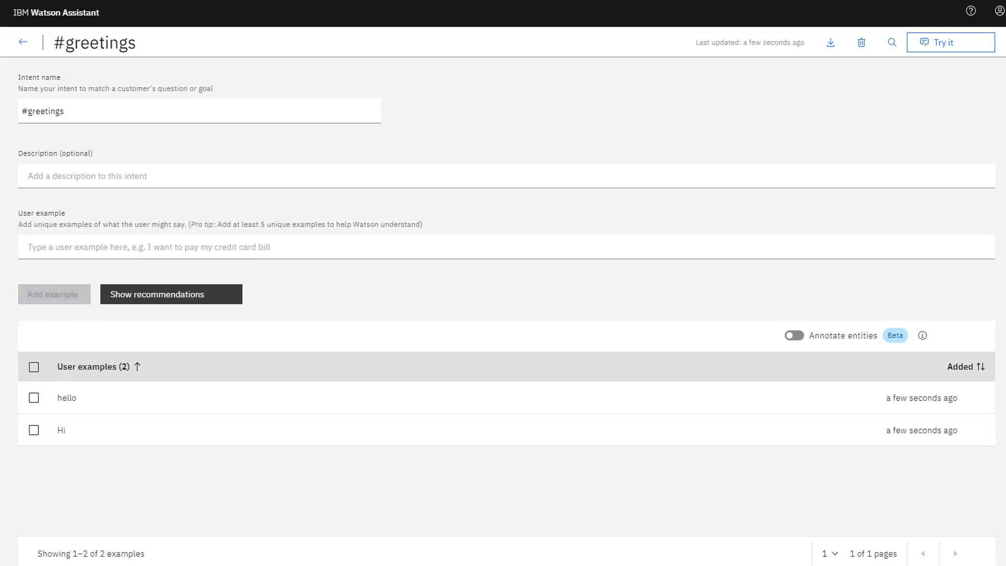
click(90, 249)
text(Hey)
click(56, 294)
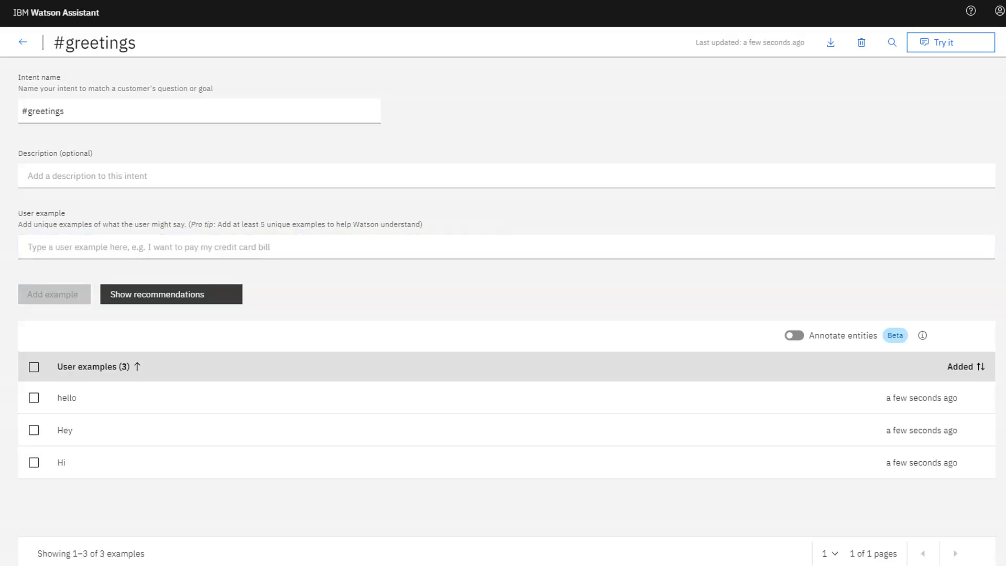
Add "good morning" and "good afternoon" as user examples of the #greetings intent.
click(130, 248)
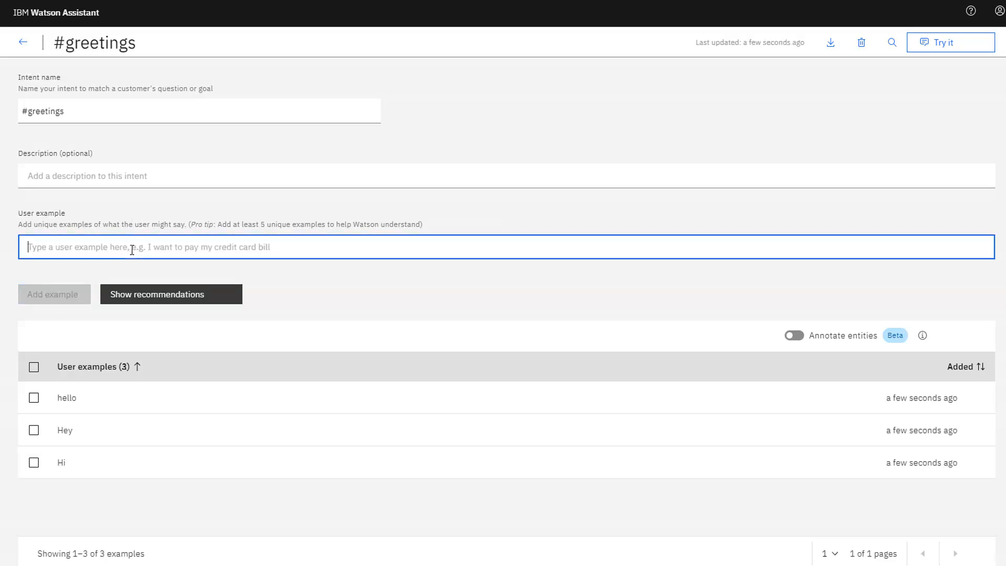
text(good morning)
click(66, 294)
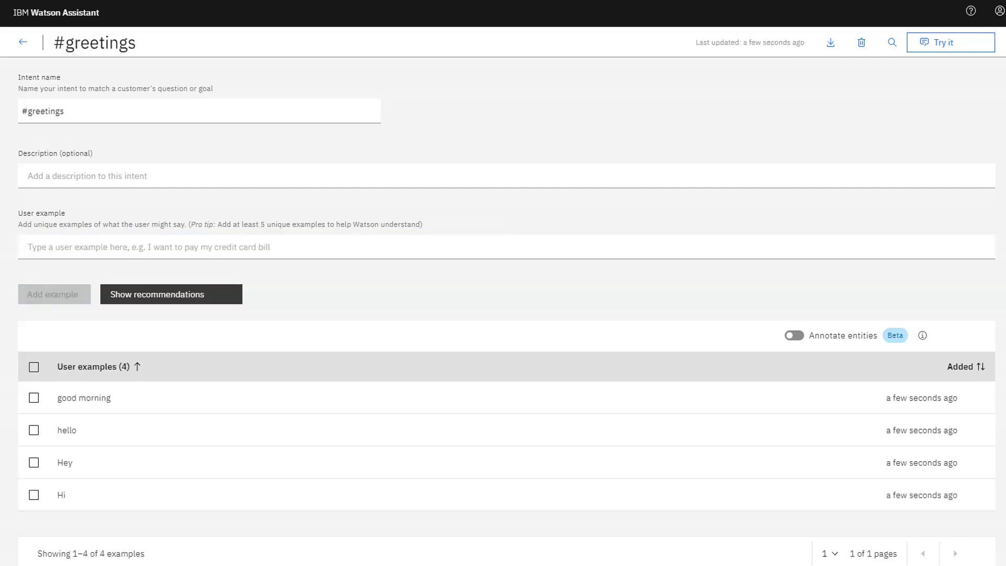
click(59, 248)
text(good afternoon)
click(55, 295)
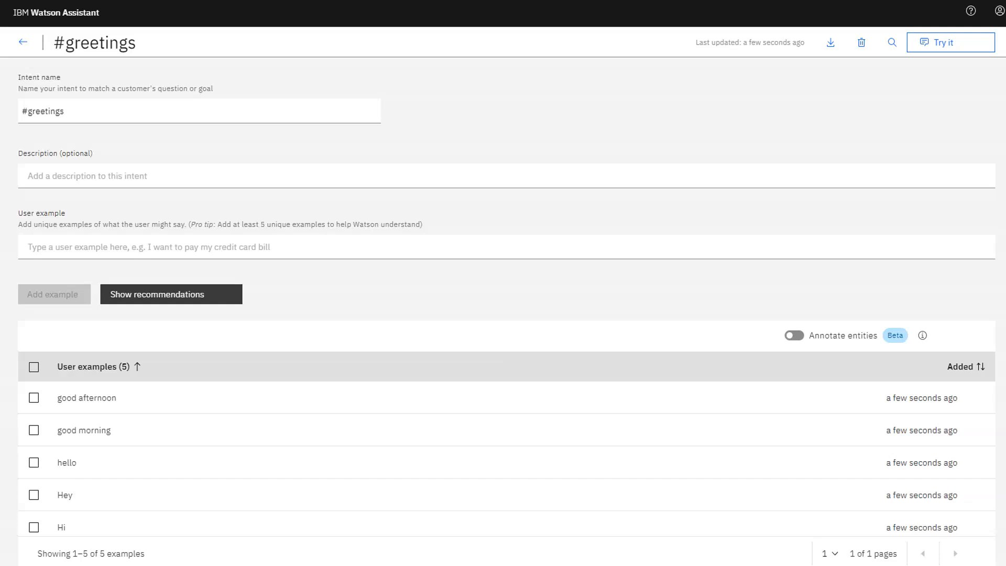
mouse_move(582, 228)
mouse_down()
mouse_move(603, 264)
mouse_move(576, 279)
mouse_up()
mouse_move(569, 239)
mouse_down()
mouse_move(622, 245)
mouse_move(667, 272)
mouse_up()
drag(673, 258, 691, 271)
mouse_move(700, 262)
mouse_down()
mouse_move(691, 269)
mouse_move(804, 274)
mouse_move(768, 280)
mouse_up()
drag(615, 285, 602, 289)
drag(507, 294, 661, 288)
drag(545, 295, 661, 288)
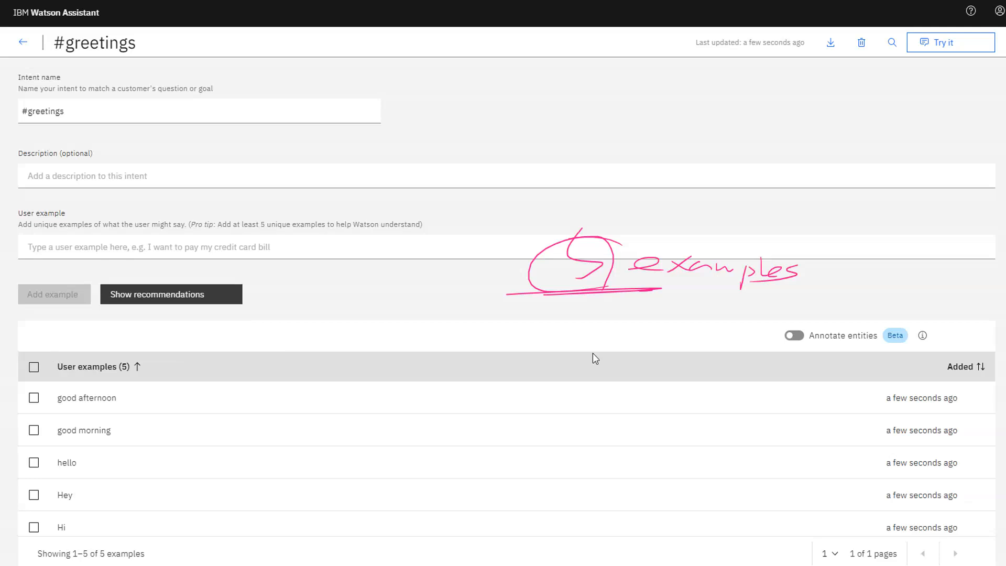
Draft the misspelled user example "good mroning" for the #greetings intent without adding it.
click(199, 249)
text(good mroning)
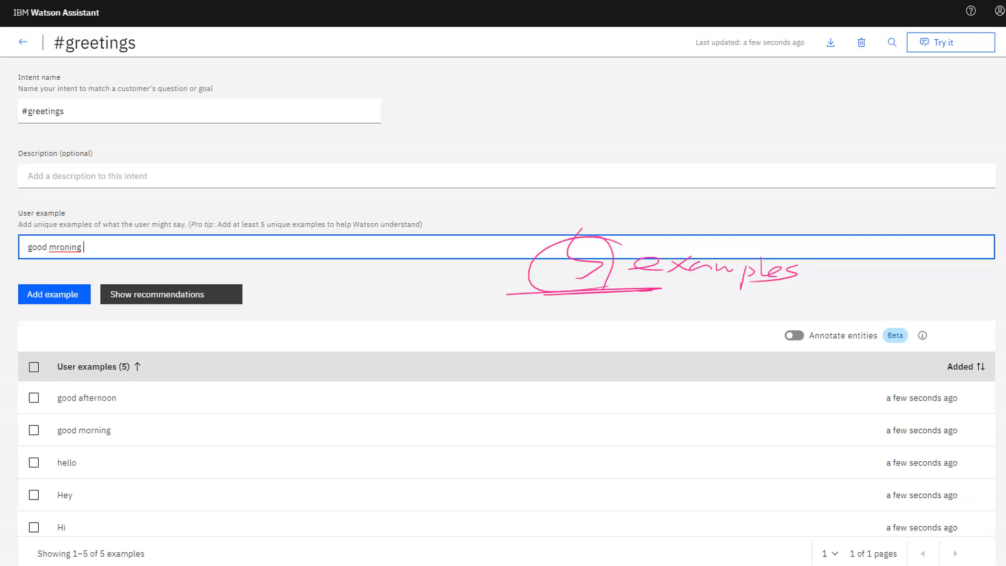
key(Escape)
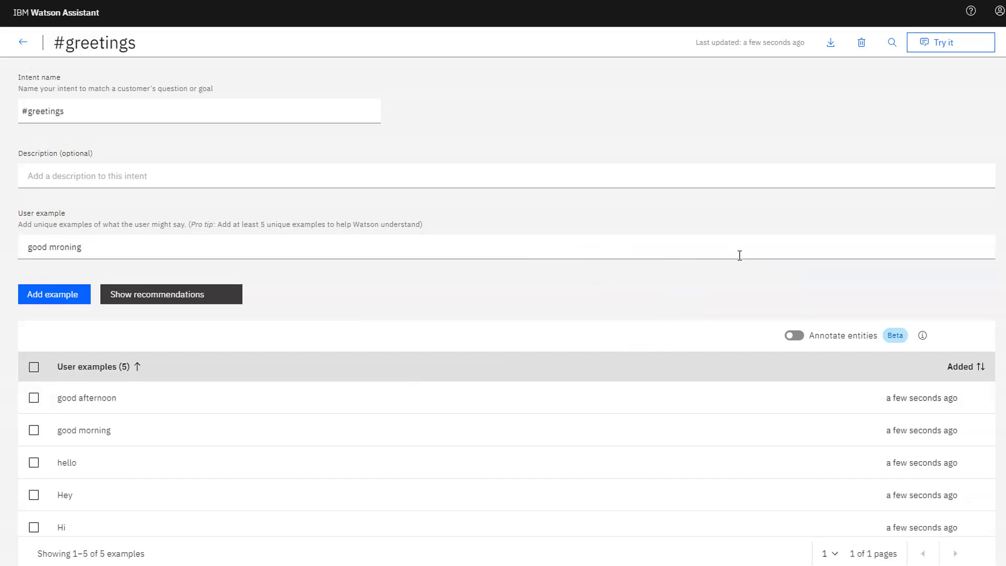
Return to the intents list and create a second intent named "thank_you".
click(25, 47)
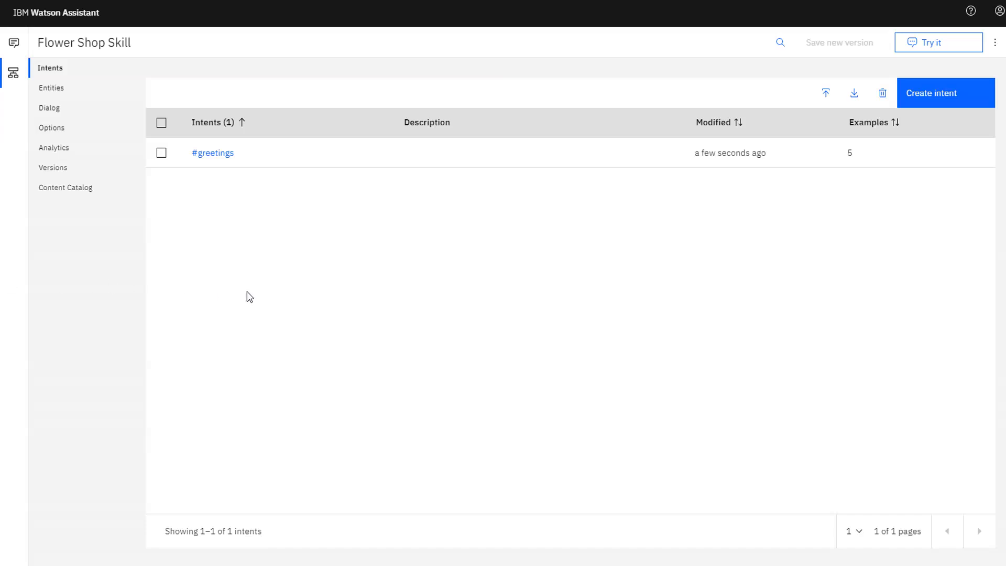
click(931, 96)
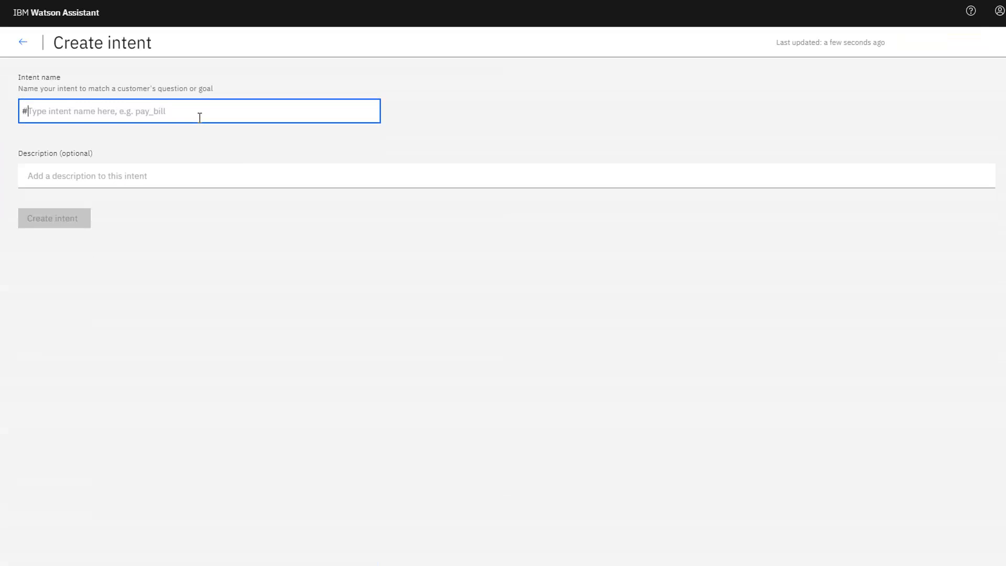
text(t)
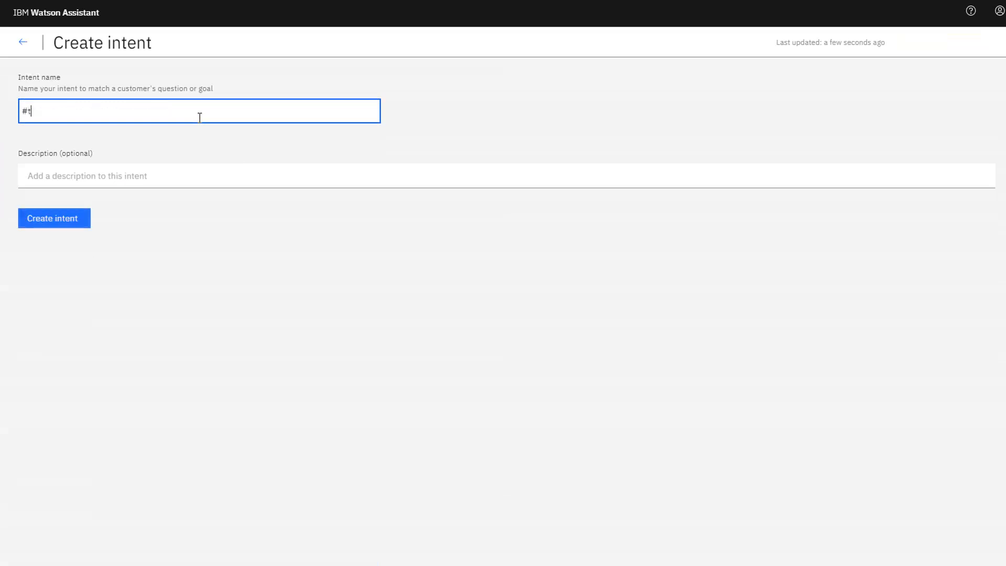
text(hank_you)
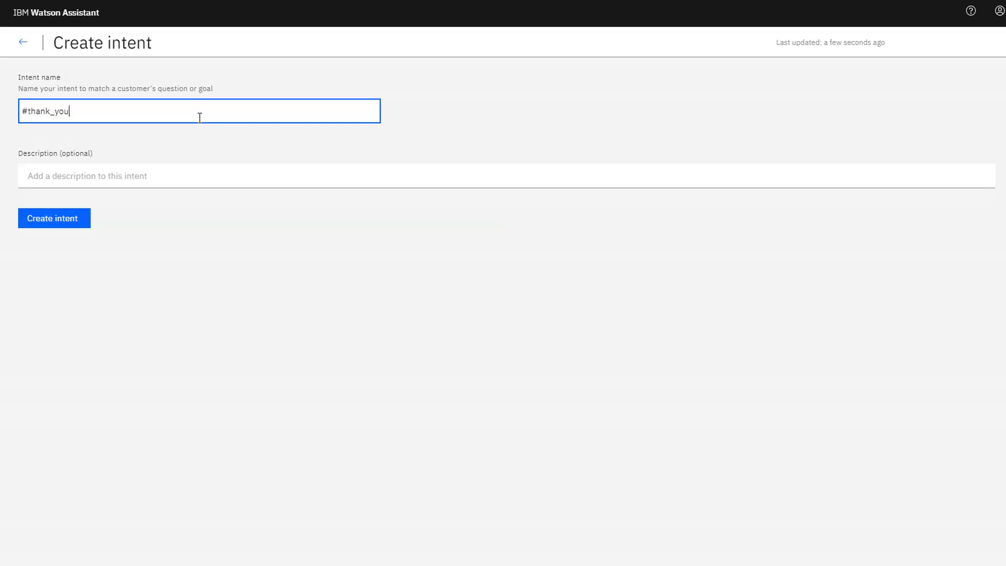
click(73, 224)
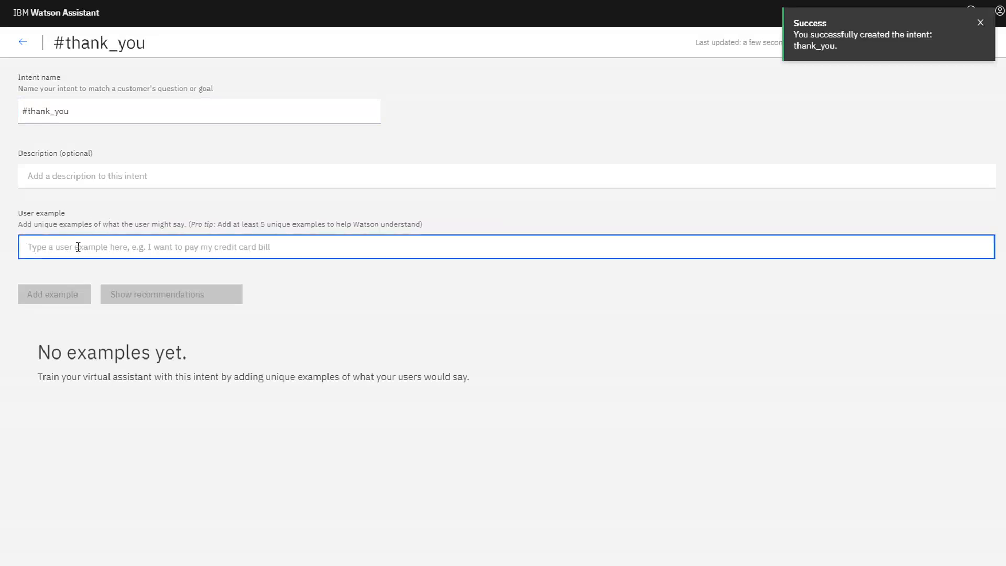
Add "thank you" and "thanks" as user examples of the #thank_you intent.
text(thank you)
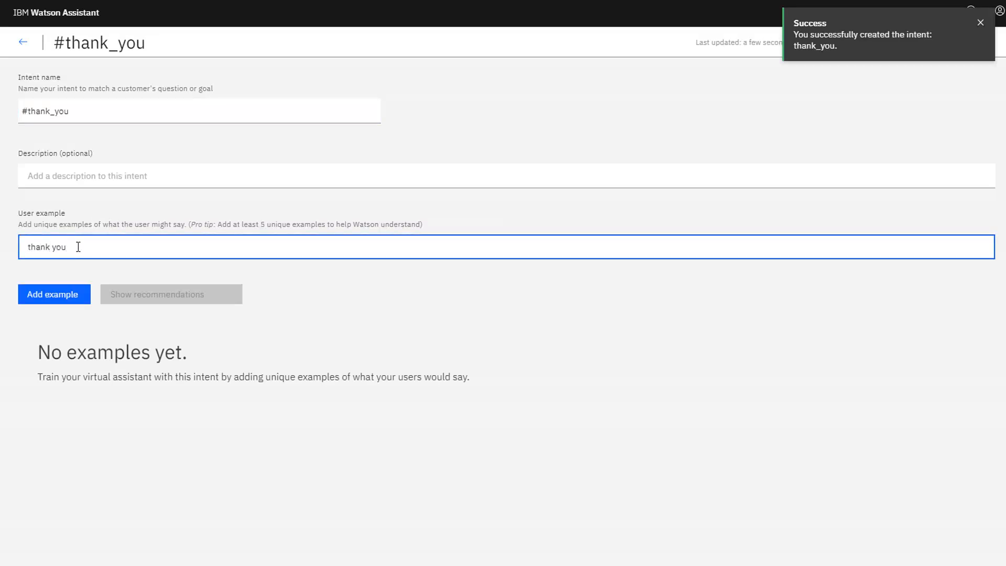
click(68, 297)
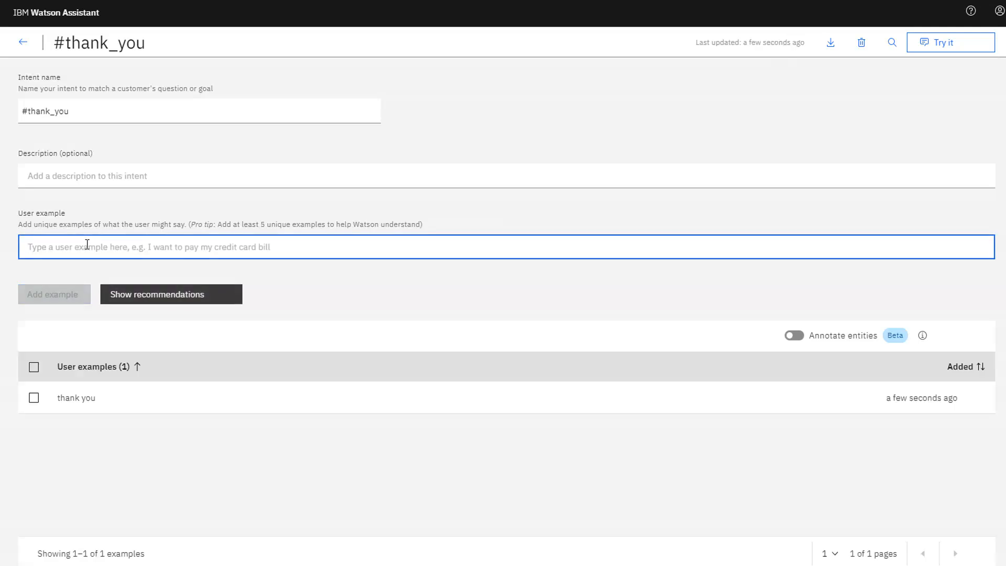
text(tahnks)
key(BackSpace)
key(BackSpace)
key(BackSpace)
key(BackSpace)
key(BackSpace)
text(hanks)
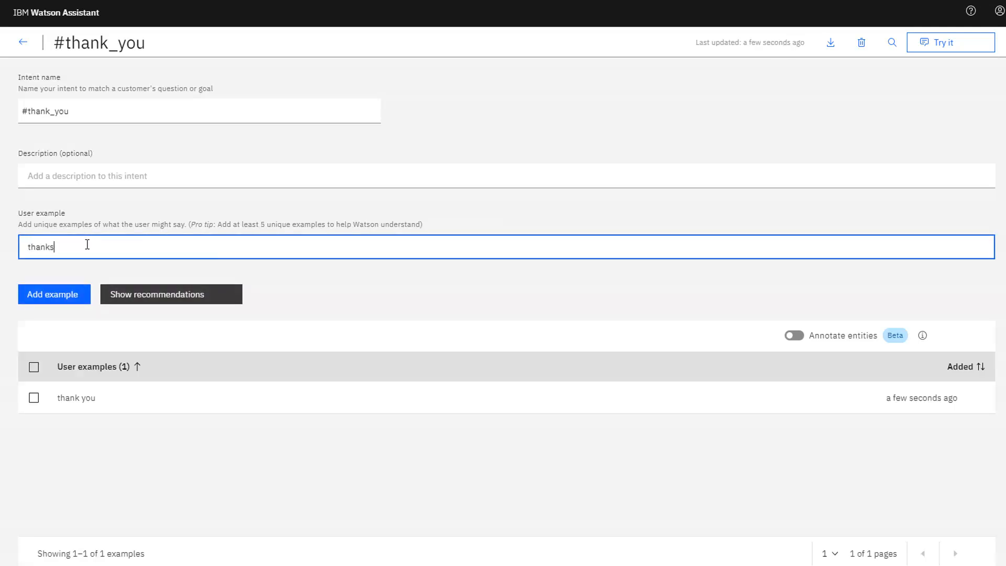
click(68, 299)
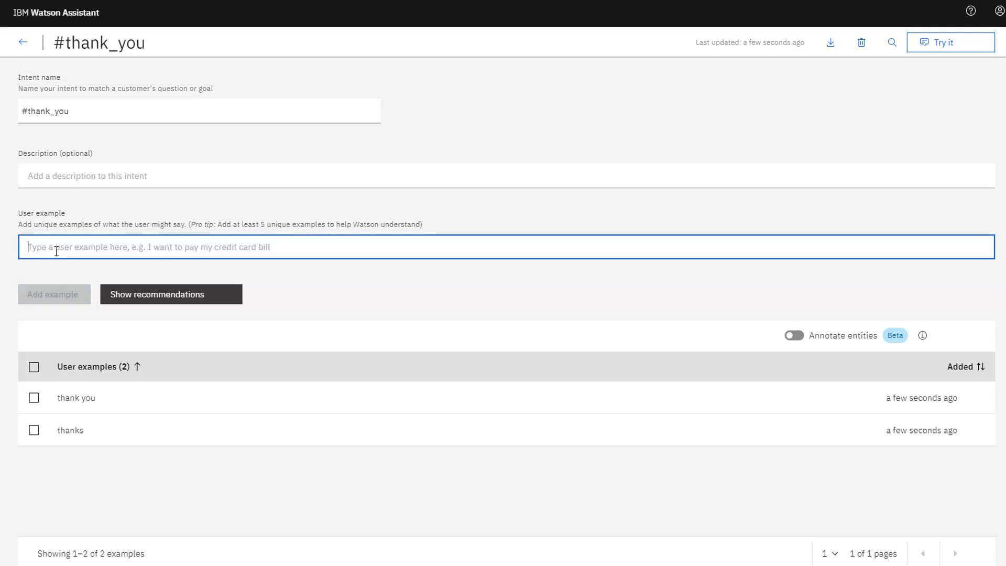
Add "thx", "cheers" and "appreciate it" as user examples of the #thank_you intent.
text(thx)
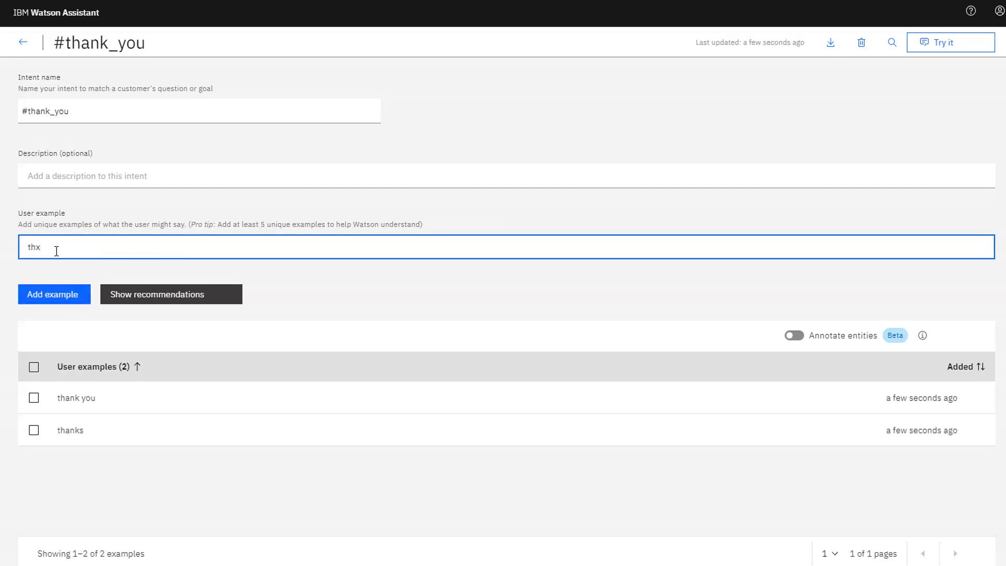
click(52, 295)
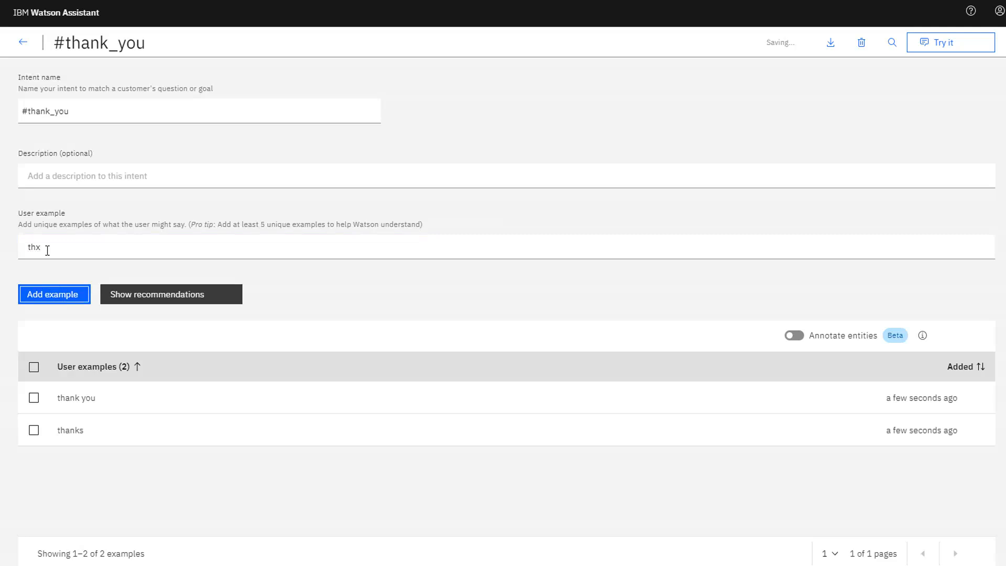
text(cheers)
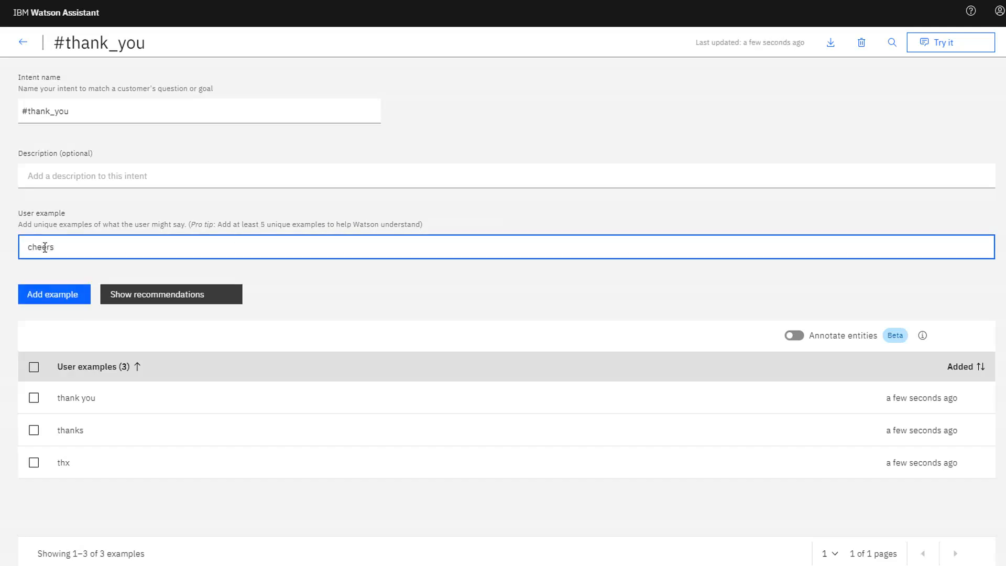
click(53, 298)
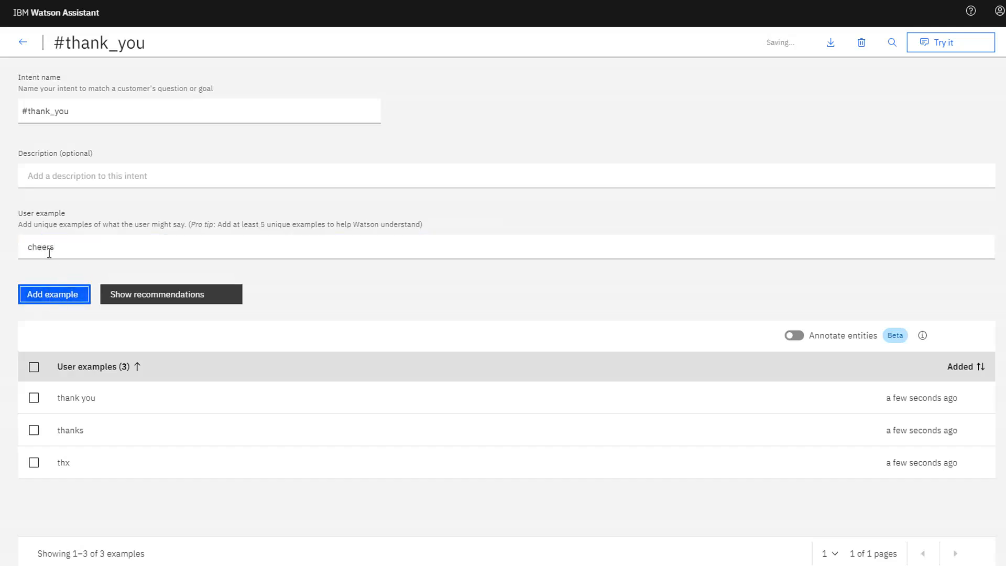
text(app)
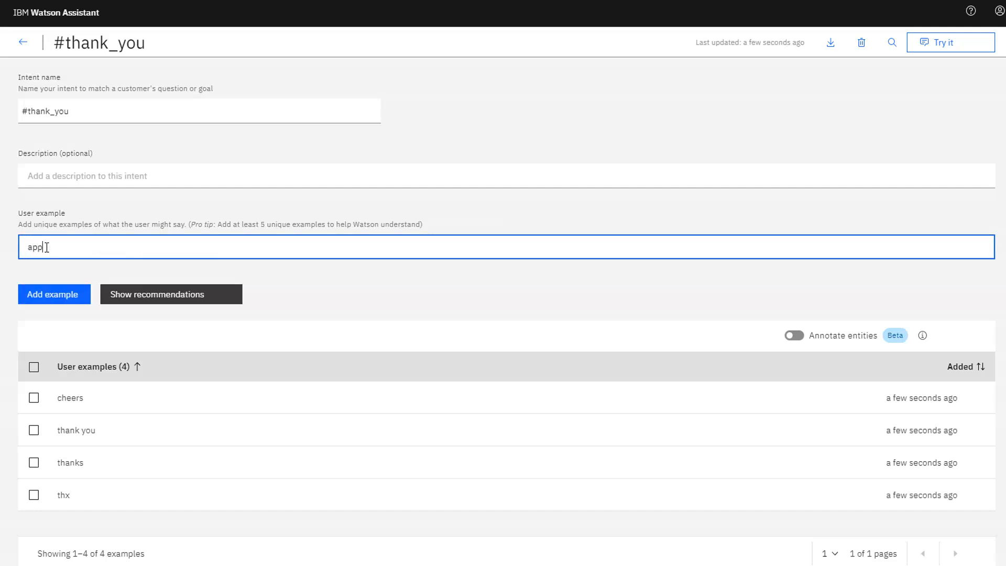
text(reciate it)
click(59, 296)
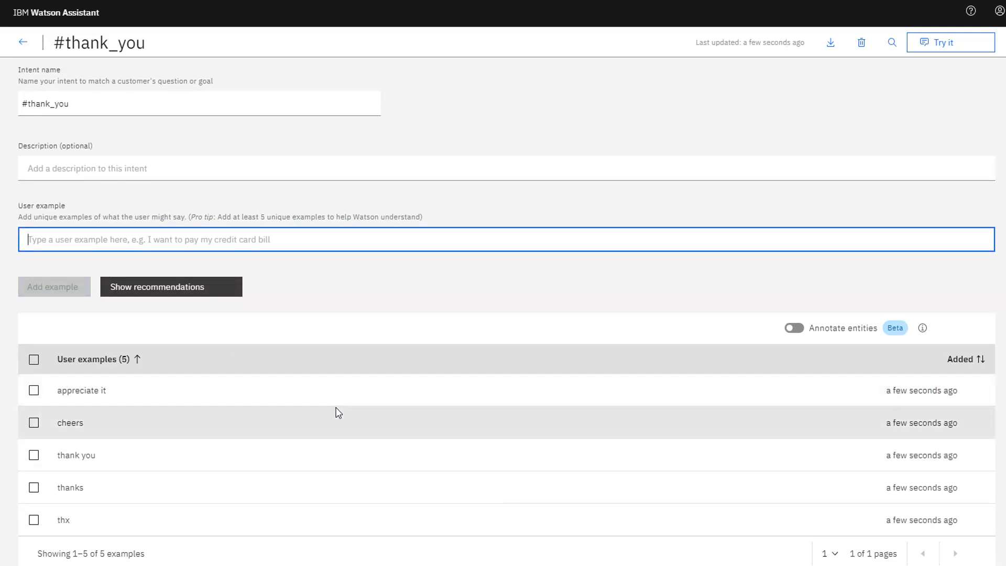
Return to the intents list and create a third intent named "goodbyes".
click(23, 43)
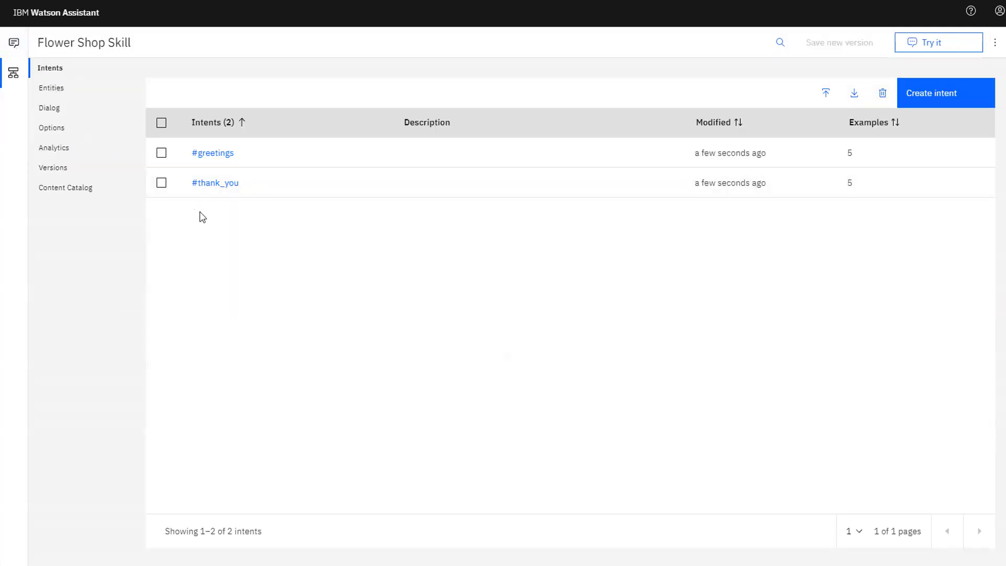
click(948, 99)
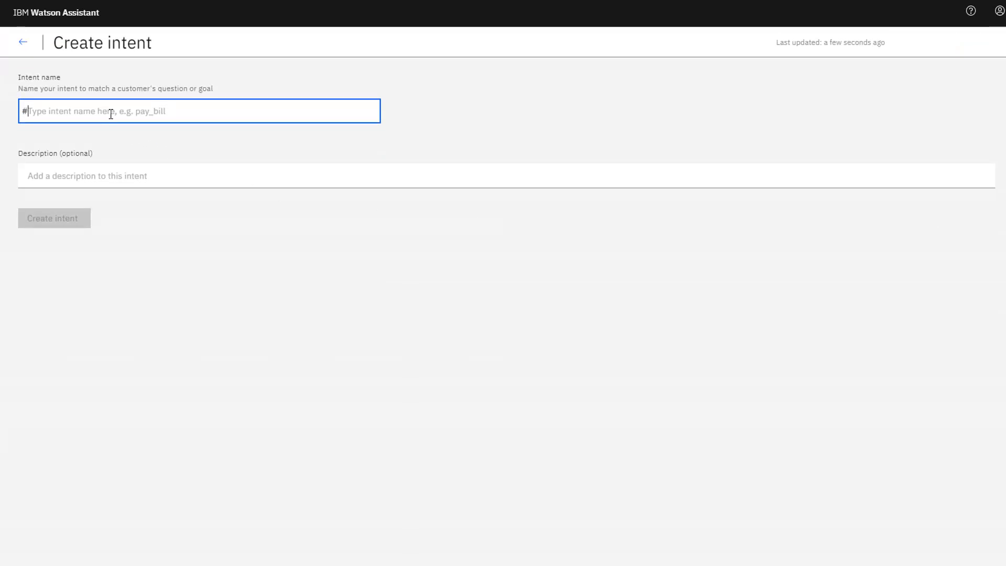
text(goodbys)
key(BackSpace)
text(es)
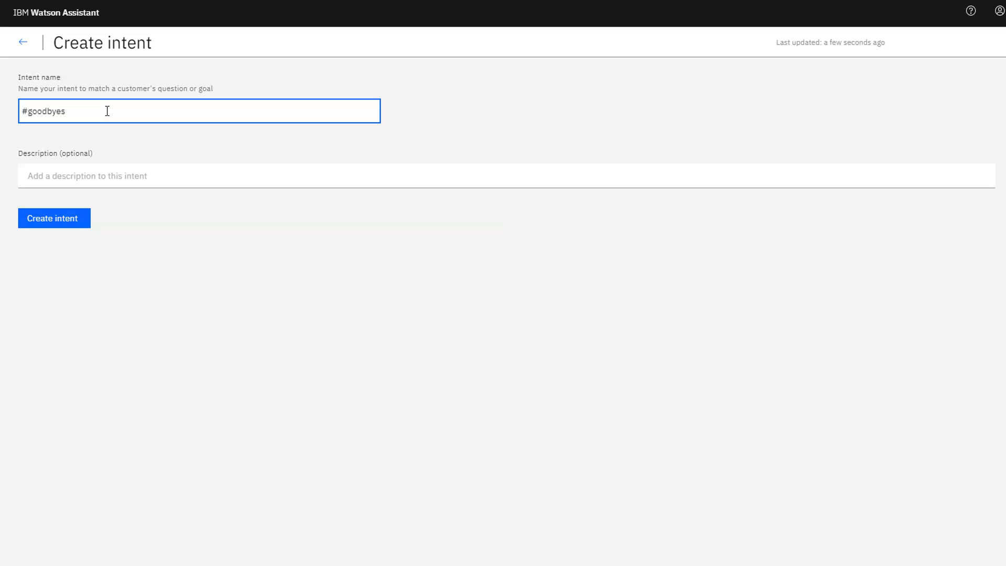
click(67, 222)
Add "good bye" and "bye" as user examples of the #goodbyes intent.
click(69, 249)
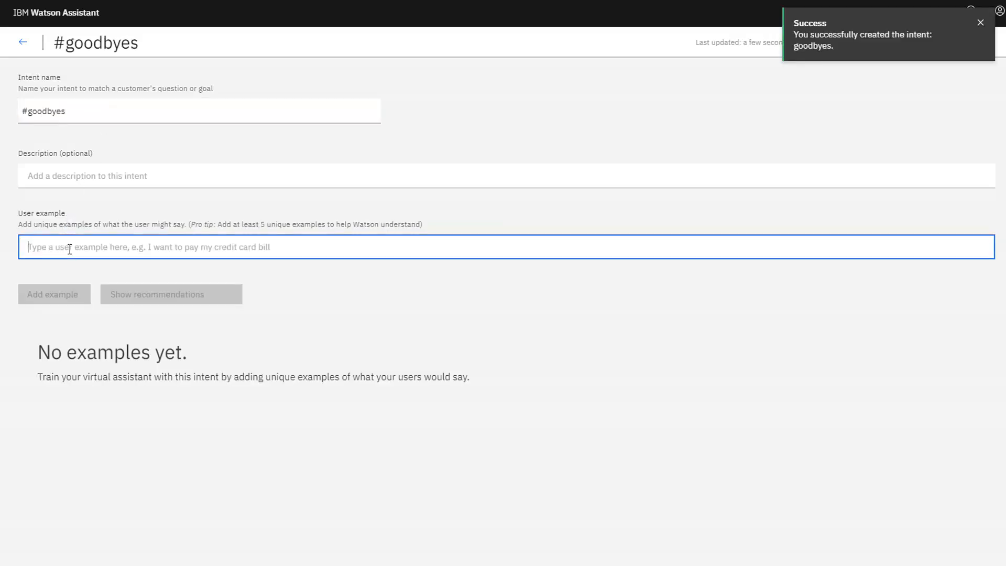
text(good bey)
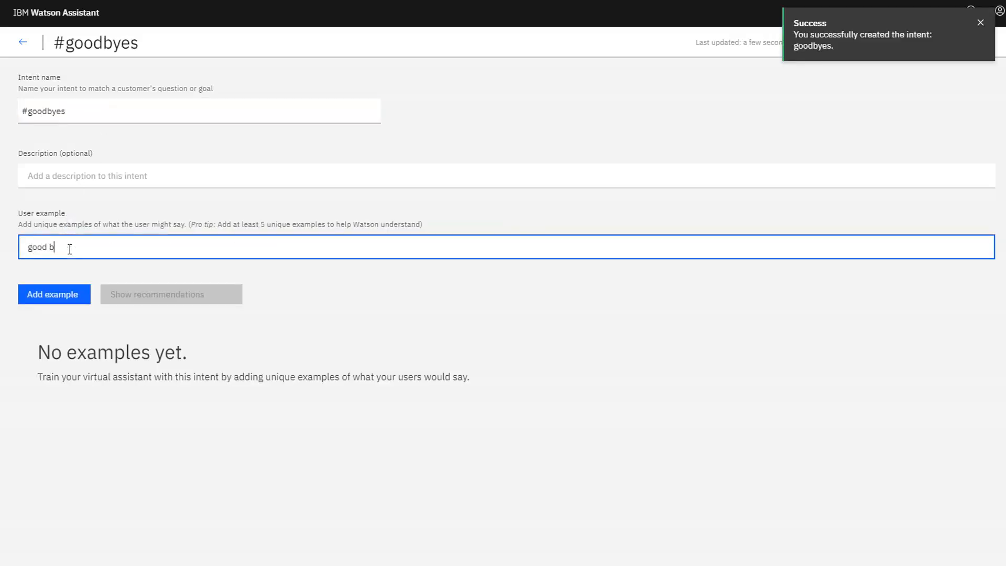
key(BackSpace)
key(BackSpace)
text(ye)
click(56, 297)
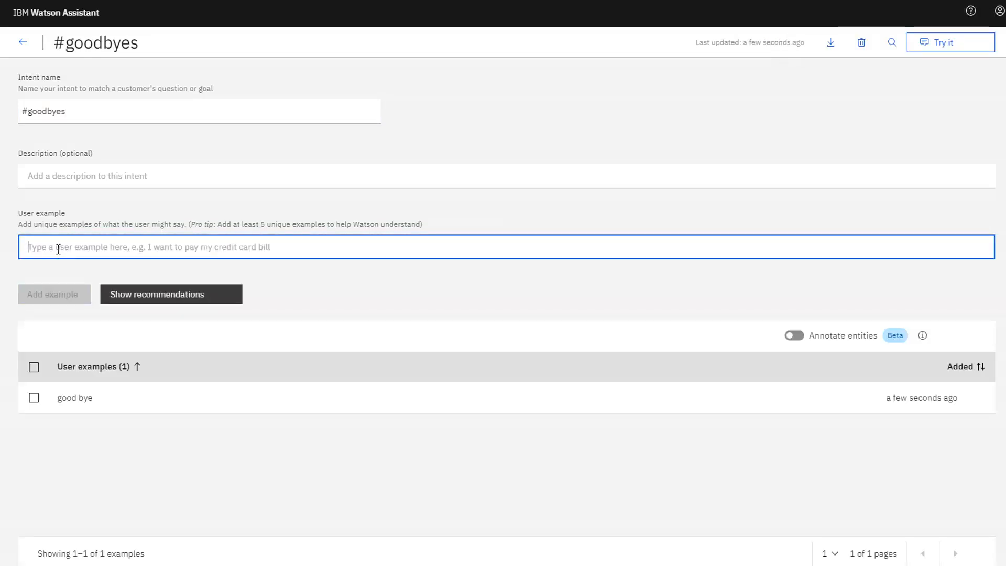
text(bye)
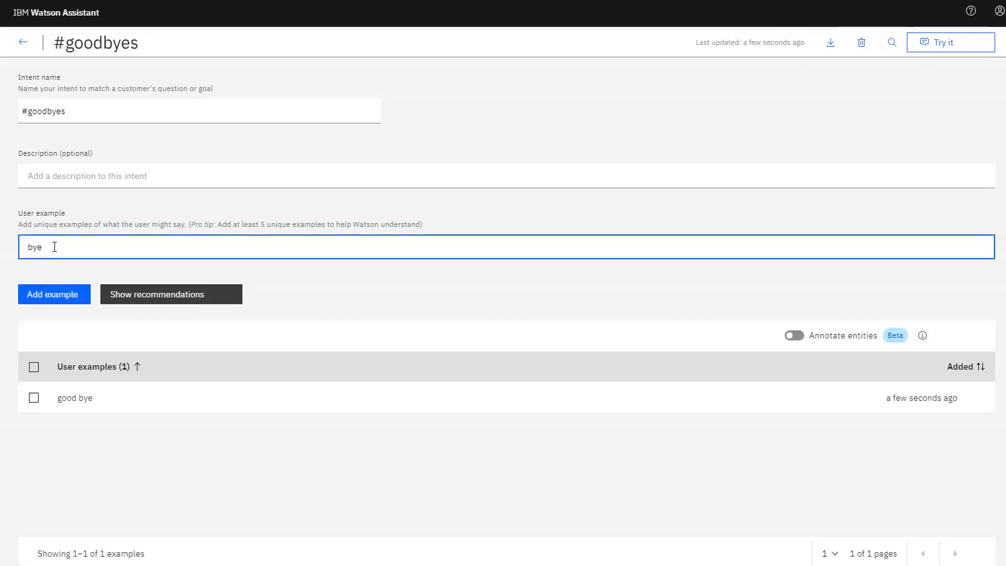
click(72, 294)
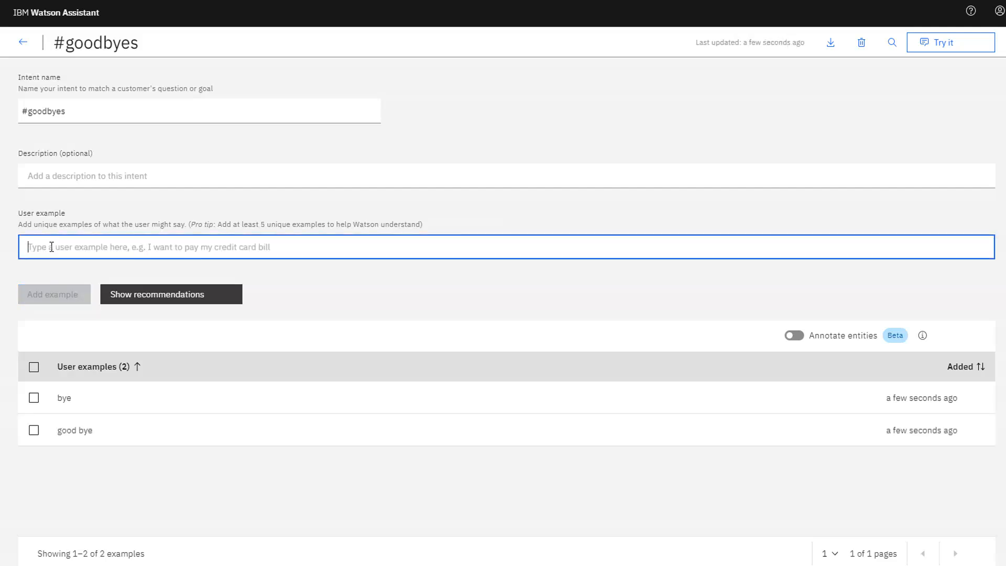
Add "see you" and "c ya" as user examples of the #goodbyes intent.
text(see)
text( ou)
key(BackSpace)
key(BackSpace)
text(you)
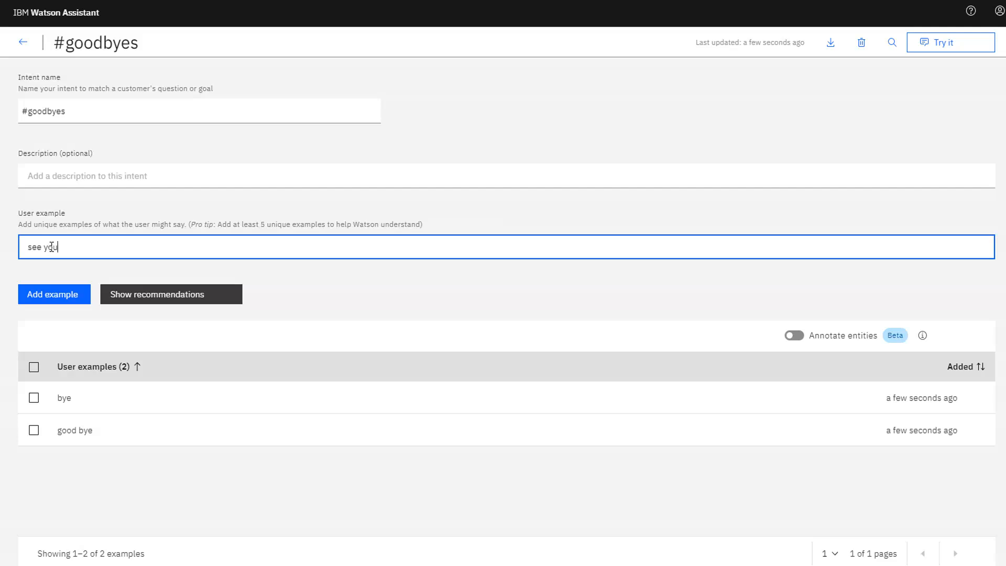
click(44, 293)
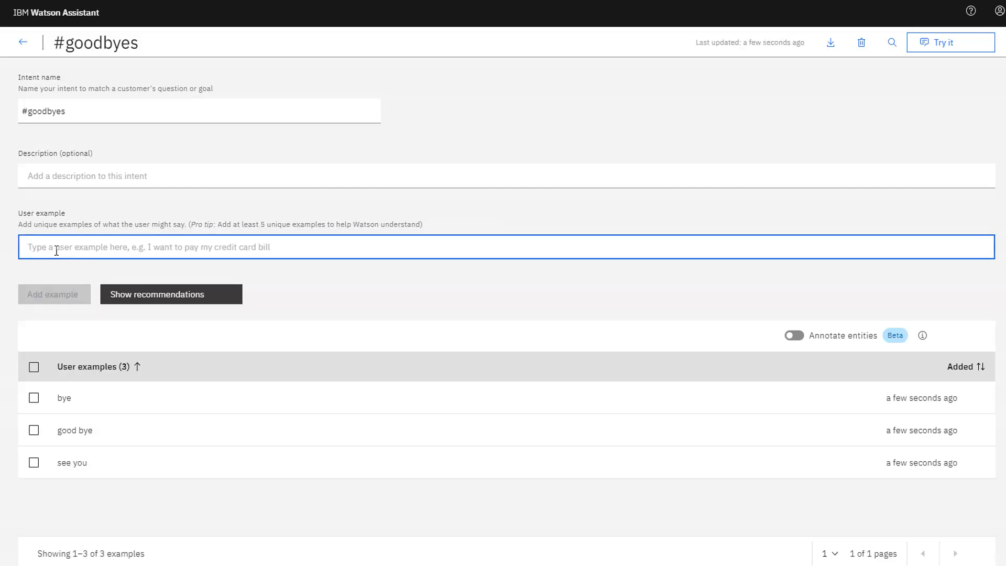
text(c ya)
click(60, 292)
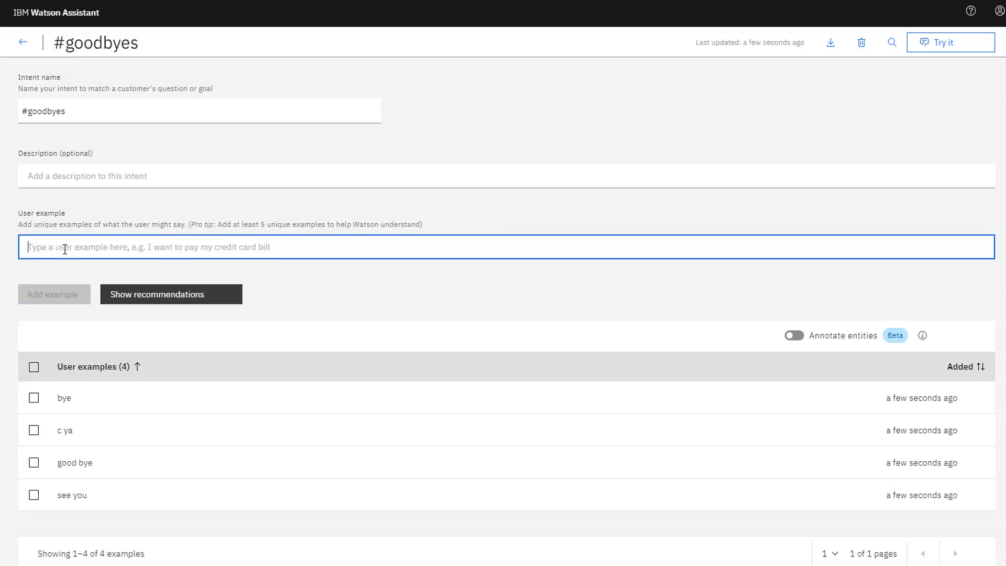
Add "talk to you soon" as a user example of the #goodbyes intent and return to the intents list.
text(t)
text(alk t)
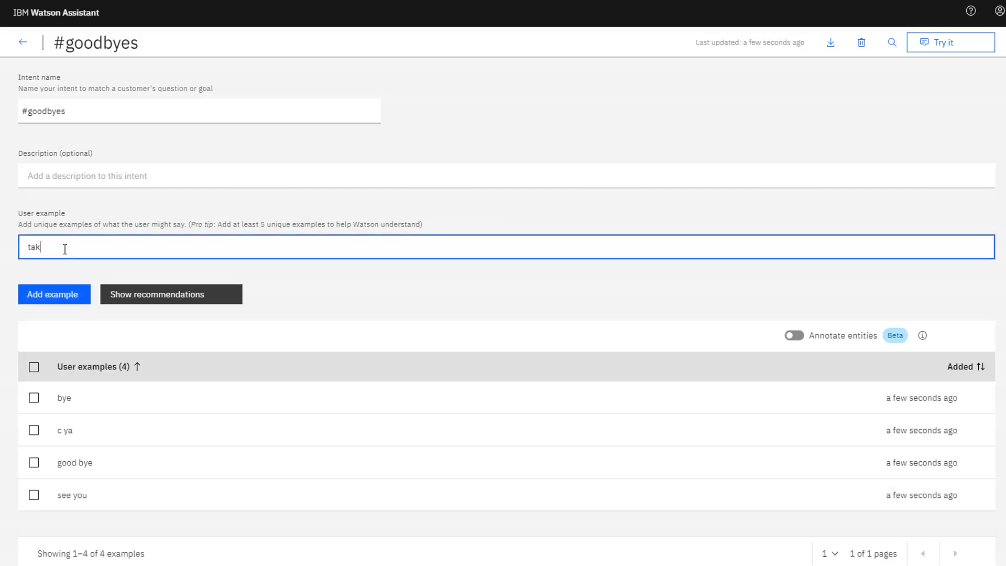
text(o you soon)
click(62, 294)
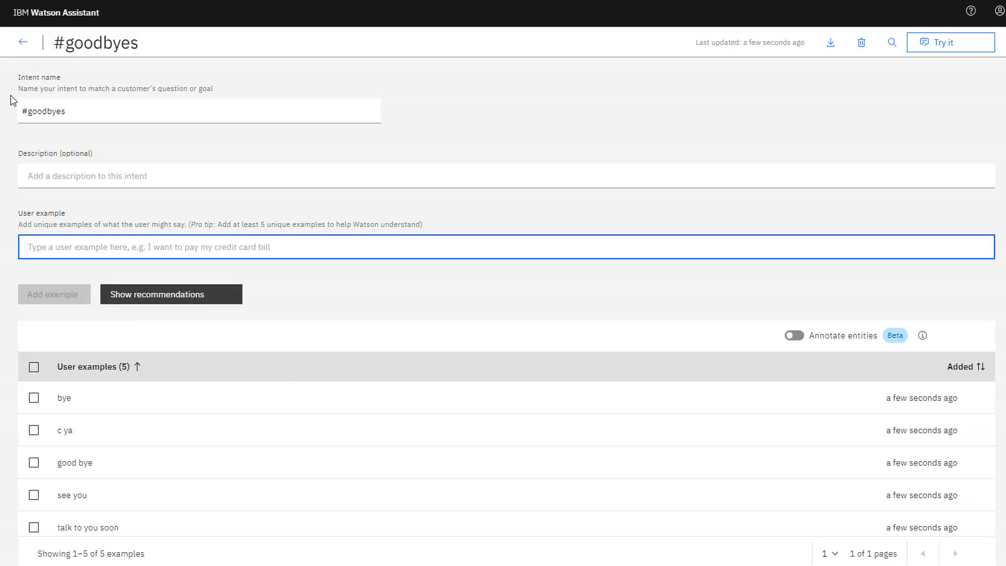
click(22, 42)
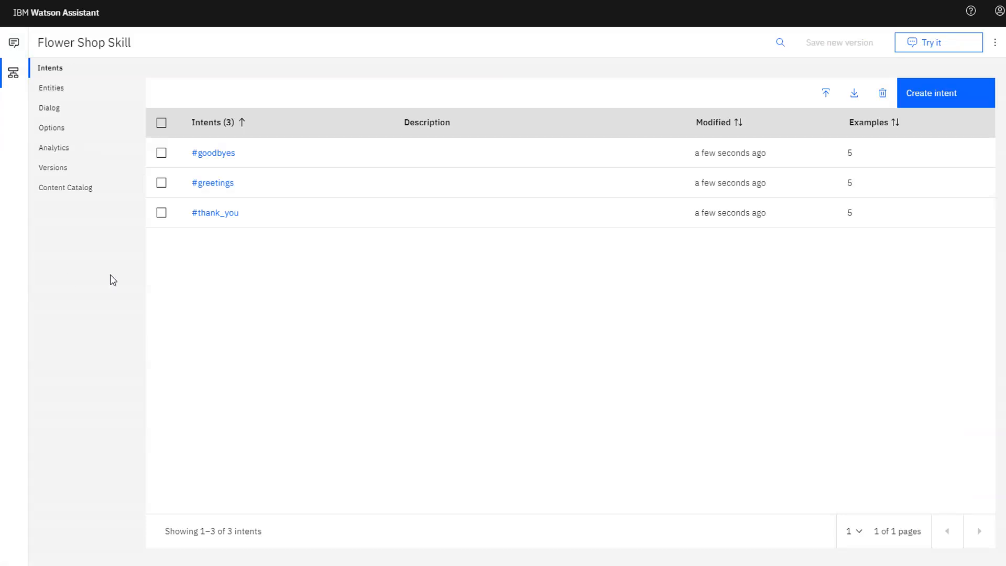
Try out the assistant by sending the test messages "hello" and "hi".
click(935, 42)
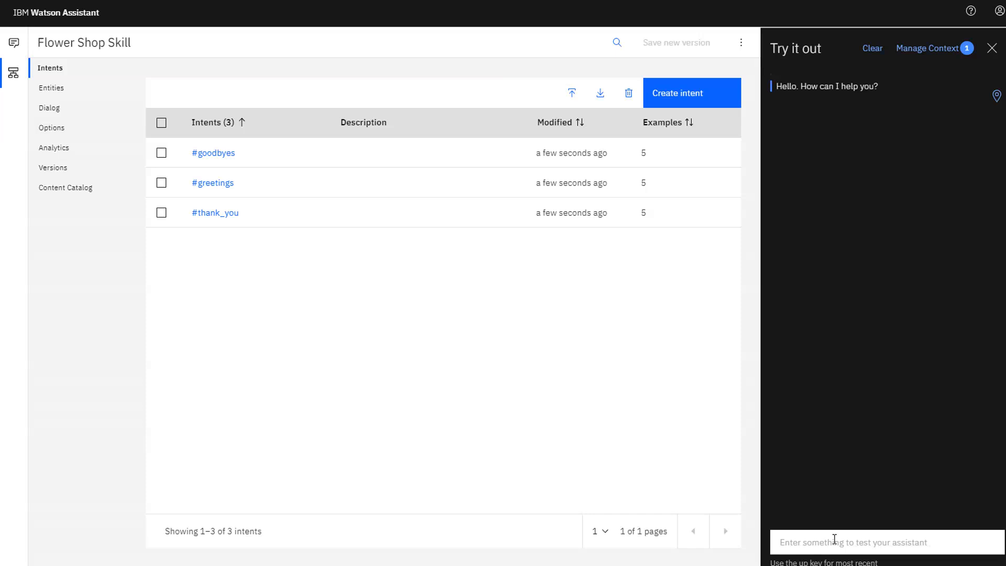
click(834, 539)
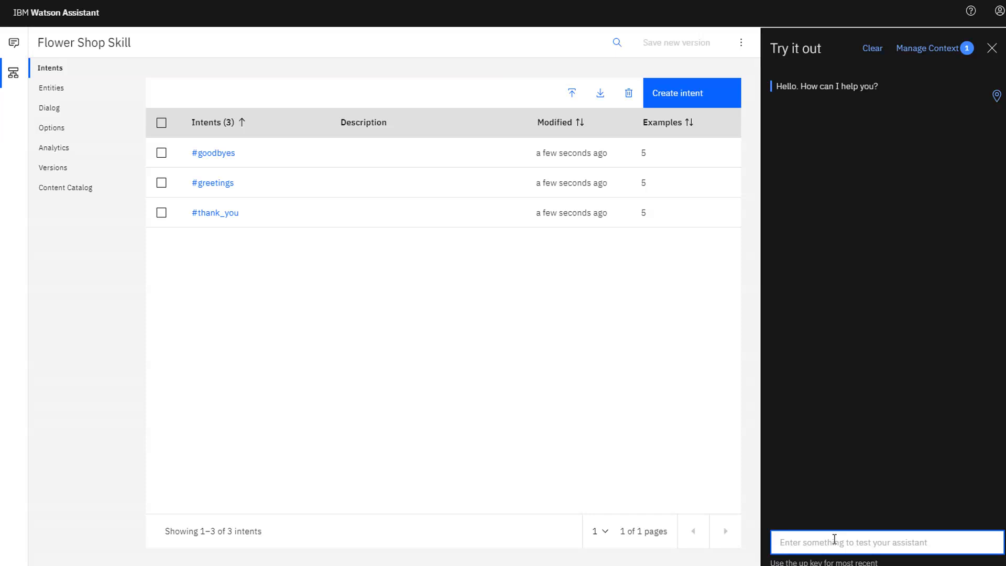
text(hello)
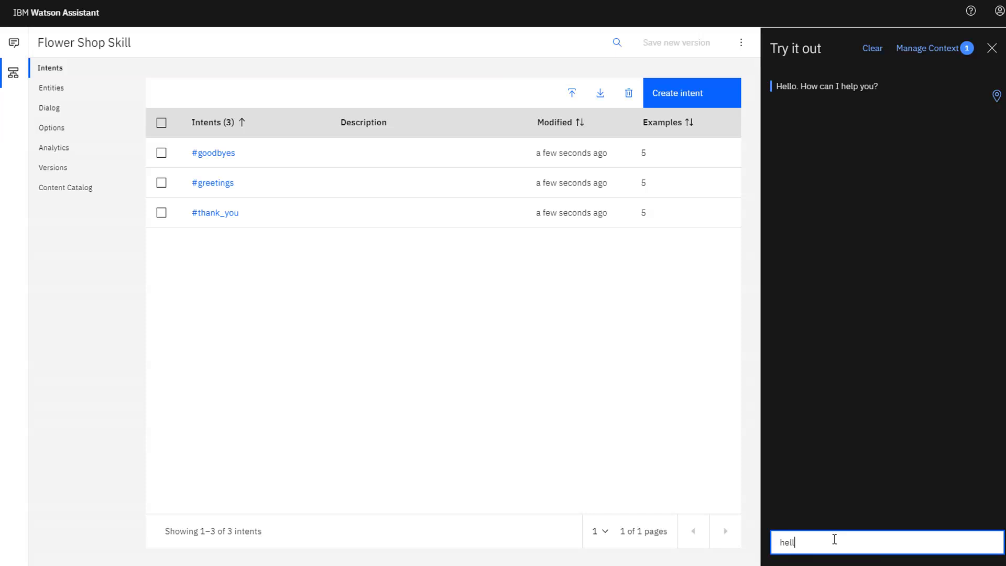
key(Return)
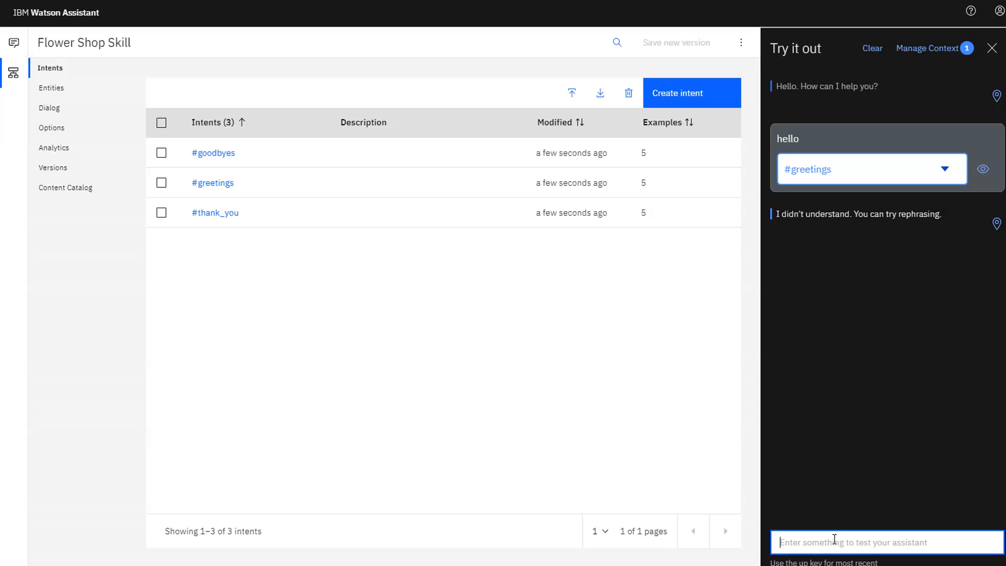
text(hi)
key(Return)
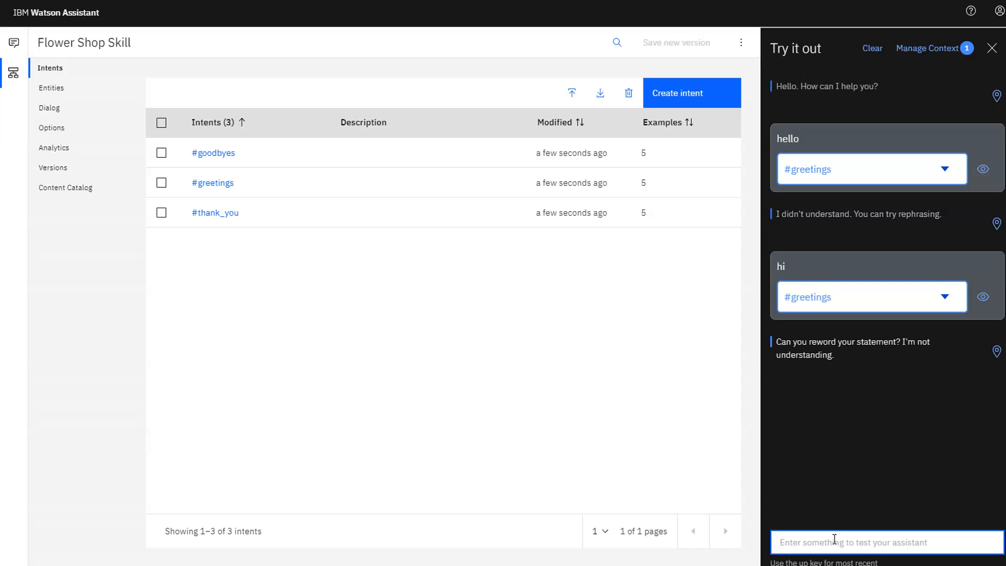
Send the test messages "kia" and "kia ora" to check how the assistant classifies them.
text(kia)
key(Return)
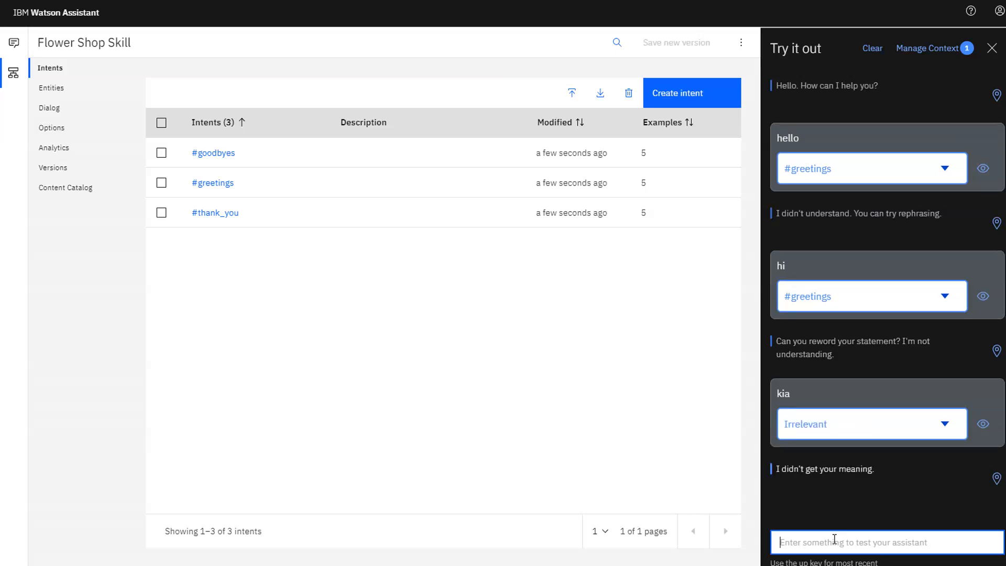
text(kia)
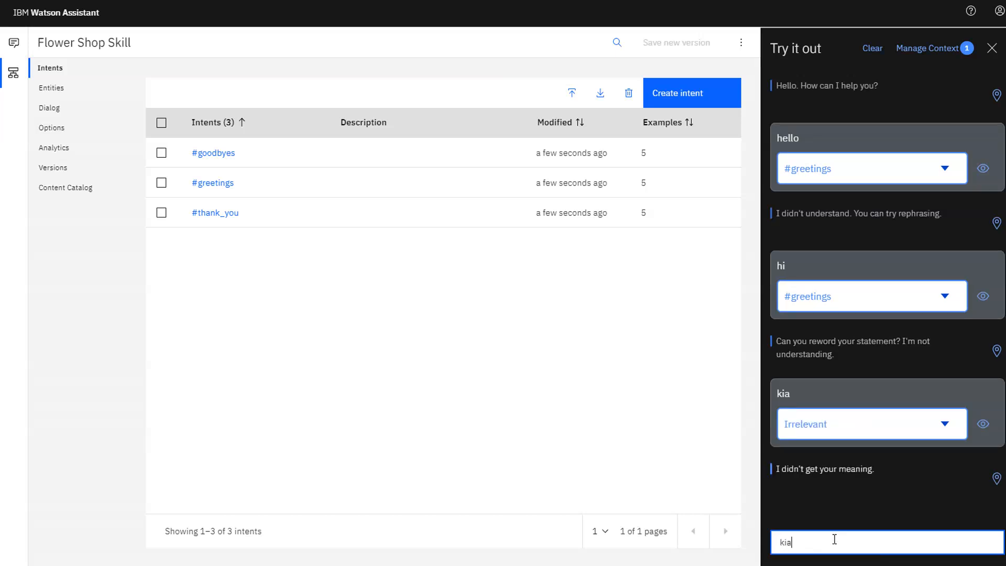
text( ora)
key(Return)
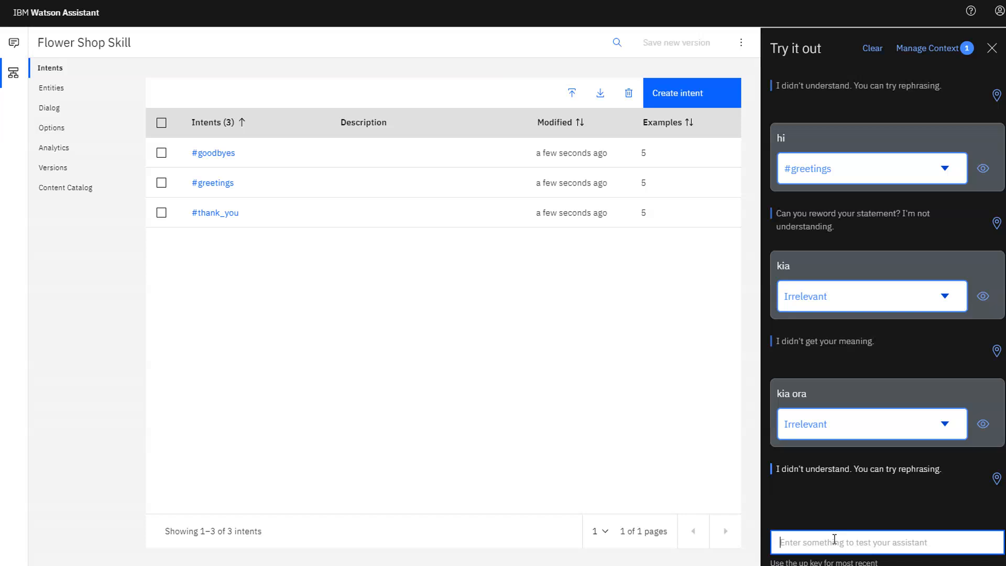
Examine the intent options available for reclassifying the "kia ora" test message, leaving its classification as it is.
click(944, 426)
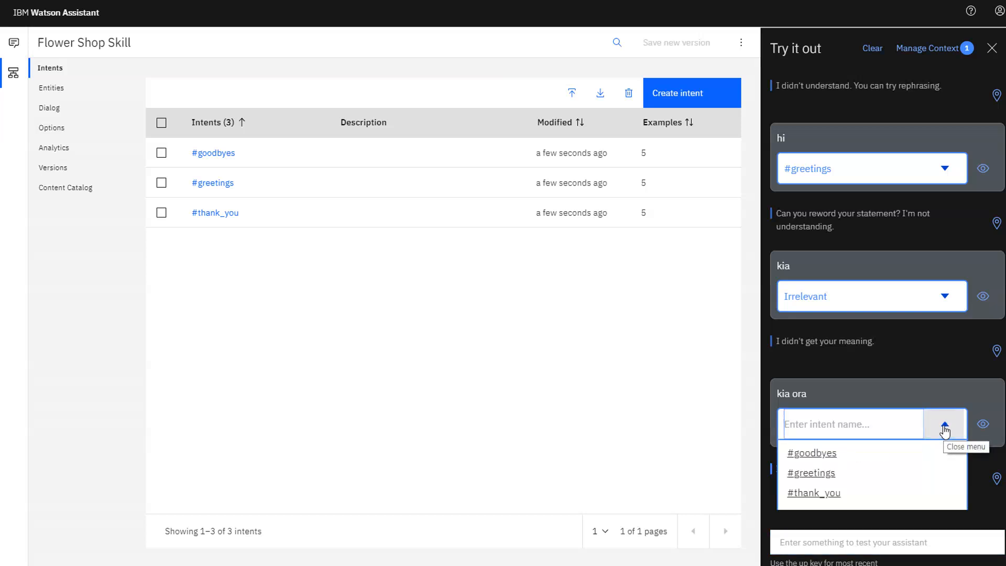
click(945, 426)
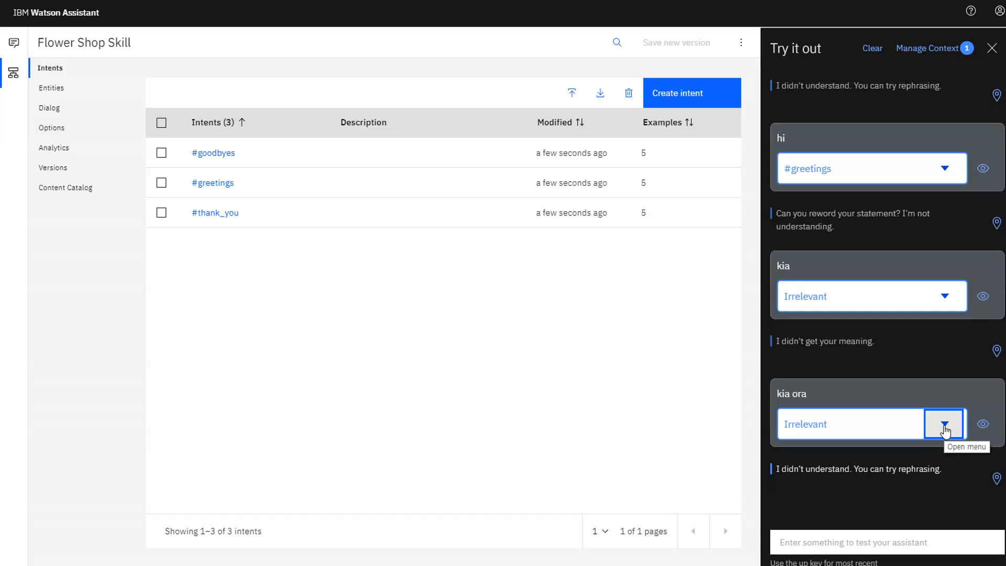
click(945, 431)
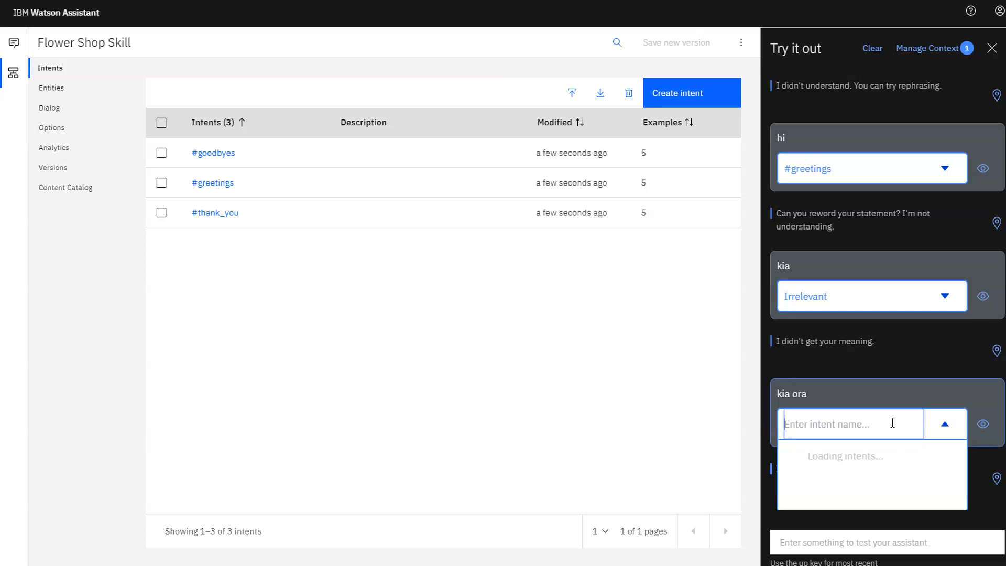
click(942, 430)
click(941, 430)
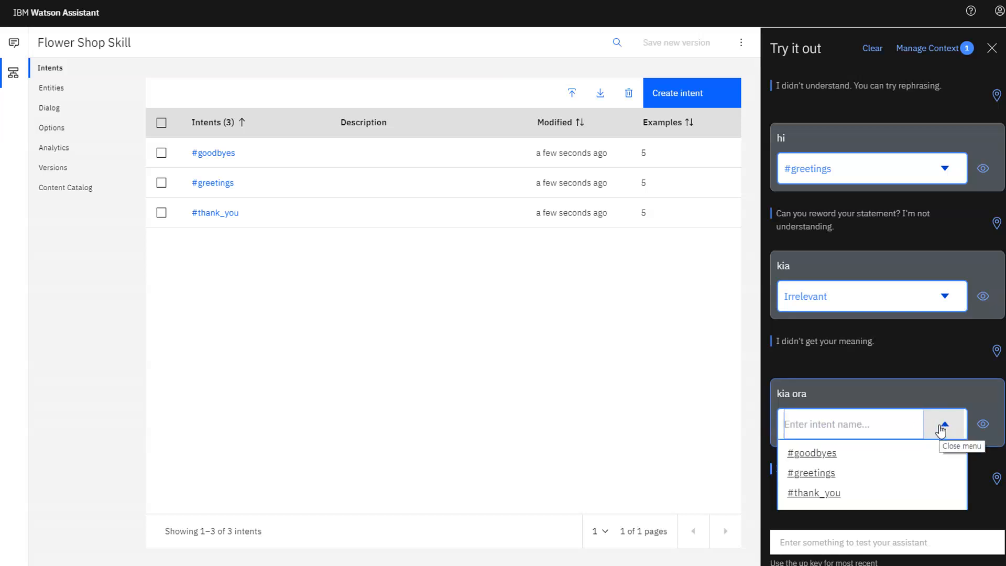
scroll(897, 461, down, 1)
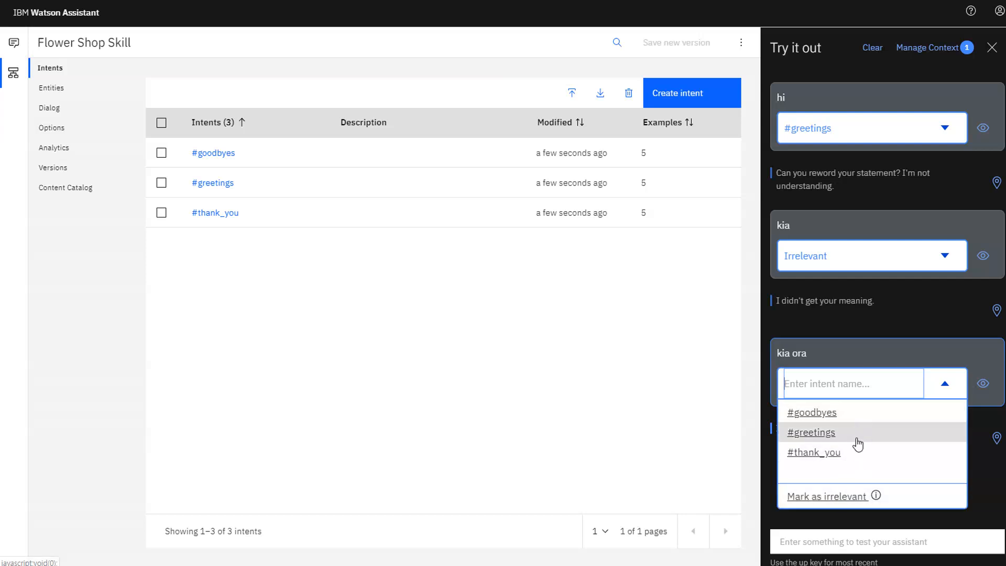
click(982, 403)
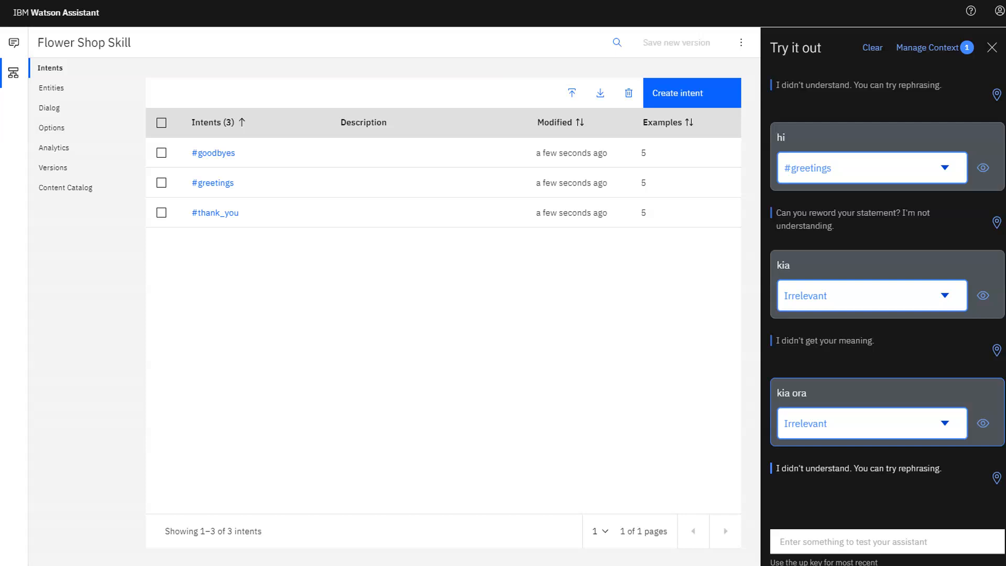
Send the test messages "aloha" and "hola" to check how the assistant classifies them.
click(832, 543)
text(aloha)
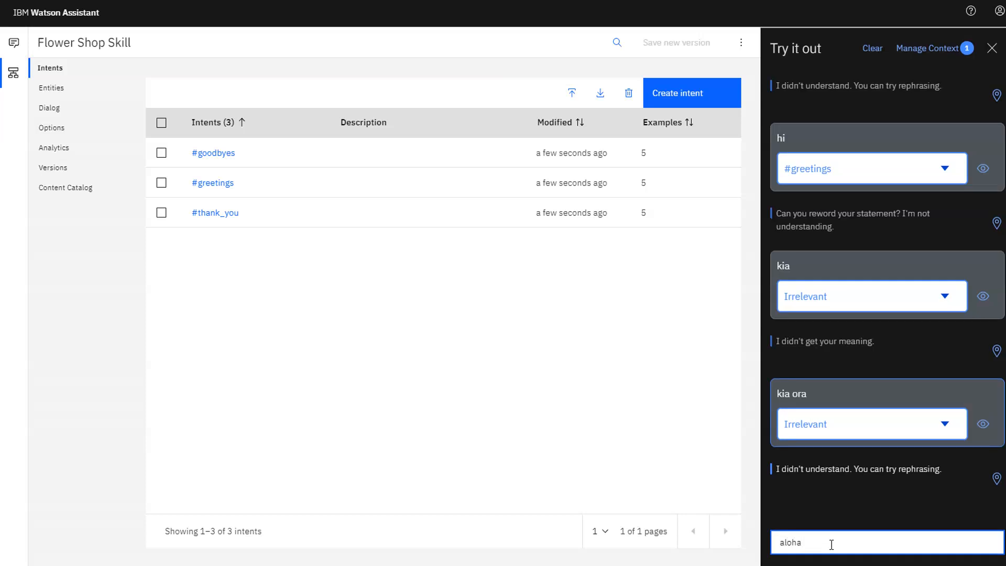
key(Return)
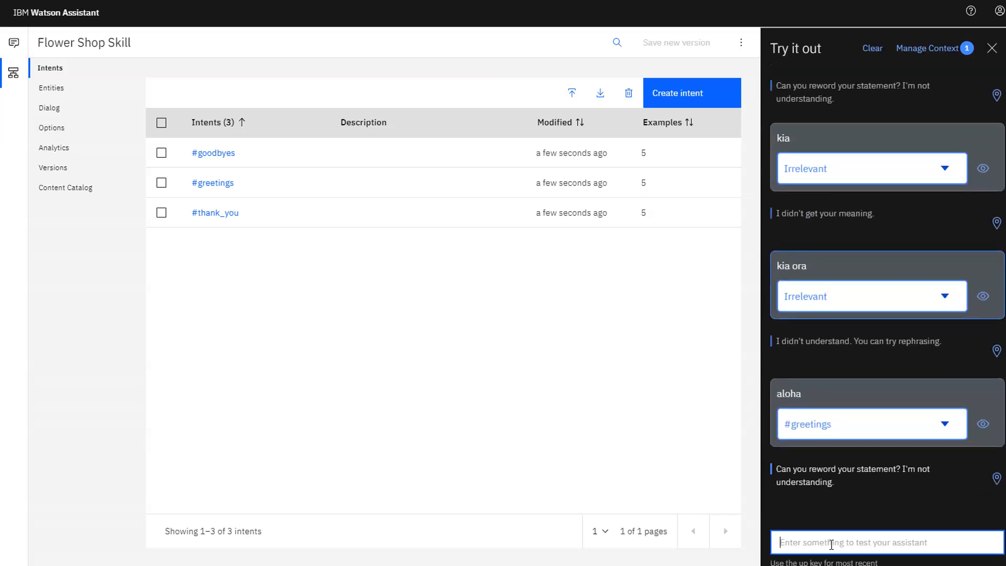
text(hlo)
key(BackSpace)
key(BackSpace)
text(ola)
key(Return)
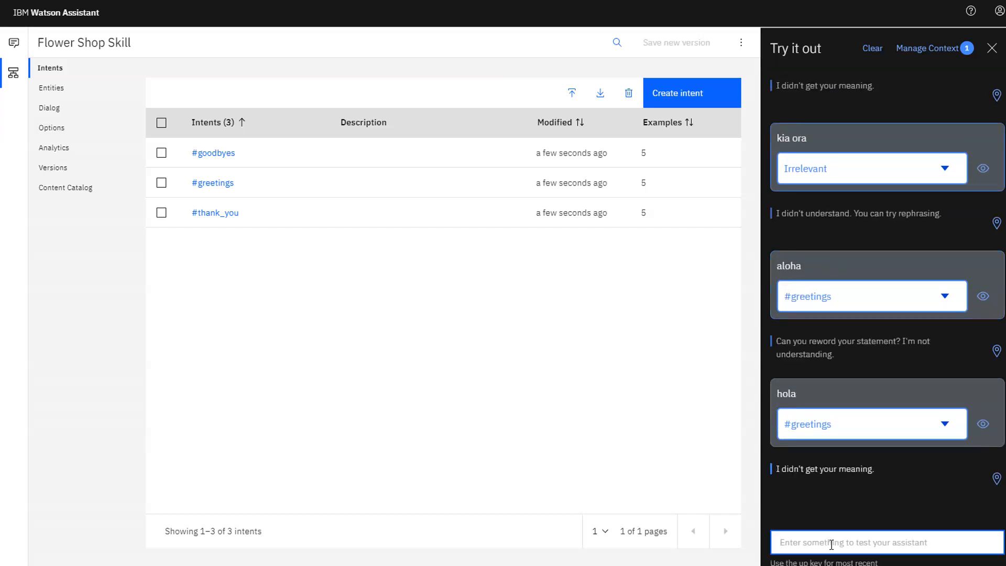
Send the test message "kia ora" again and reassign it to the #greetings intent.
text(kia ora)
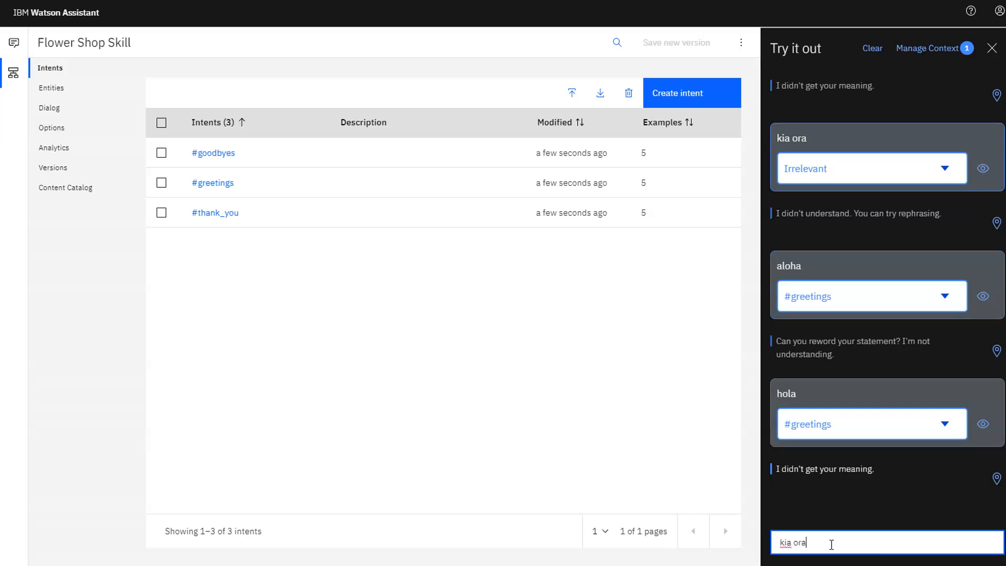
key(Return)
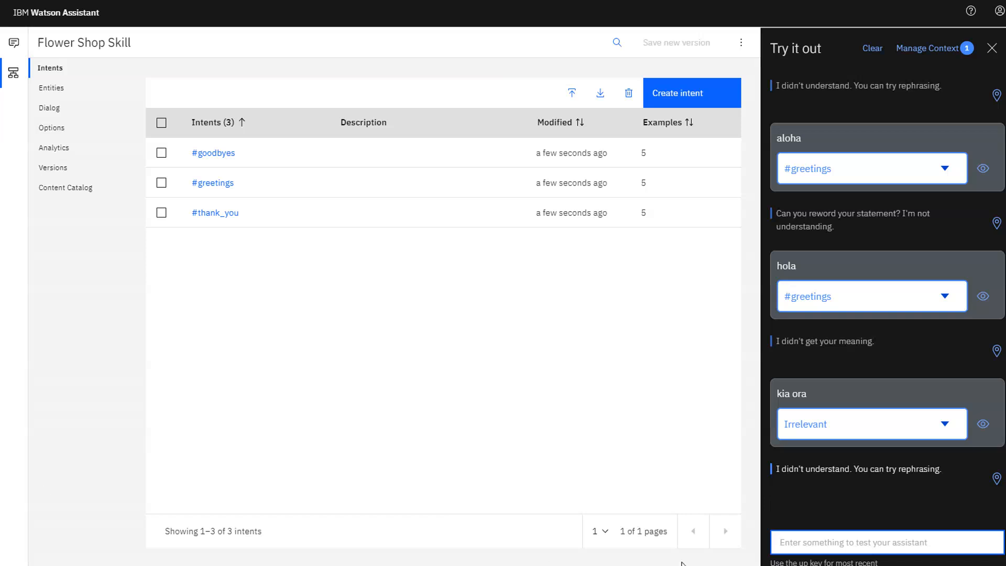
click(944, 425)
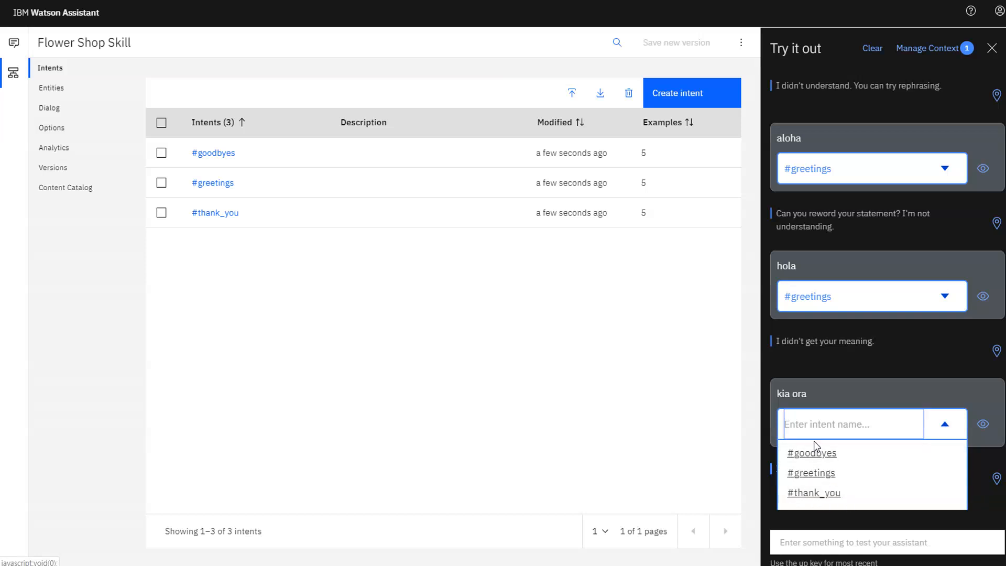
click(821, 473)
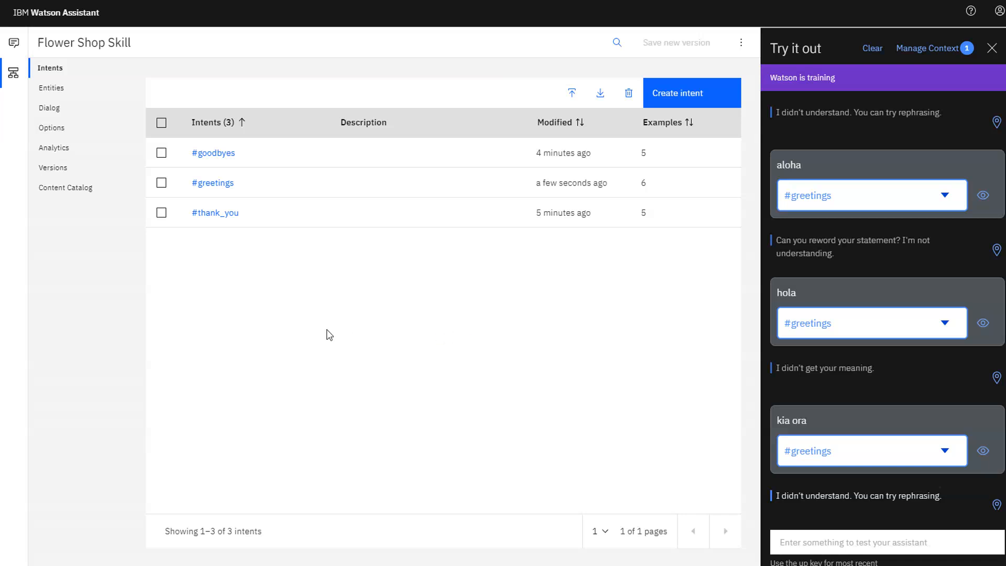
Retest the assistant with the message "kia ora" after the reassignment and close the tryout pane.
click(848, 544)
text(kia )
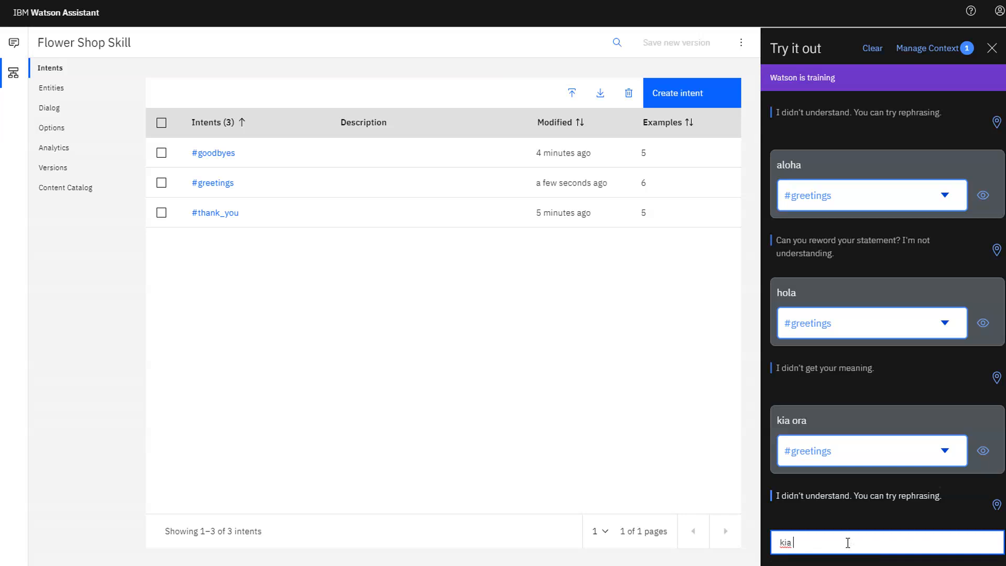
text(ora)
key(Return)
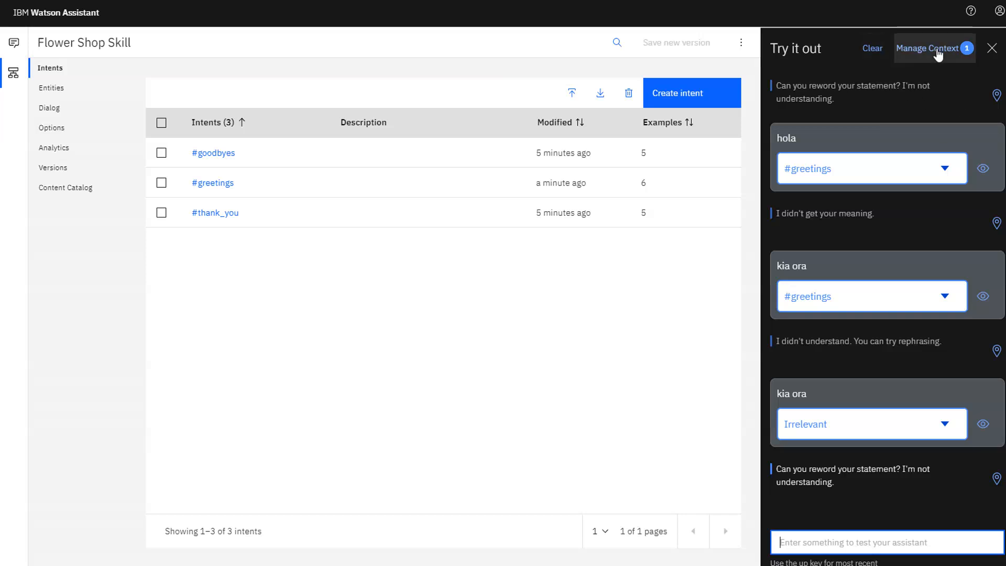
click(993, 50)
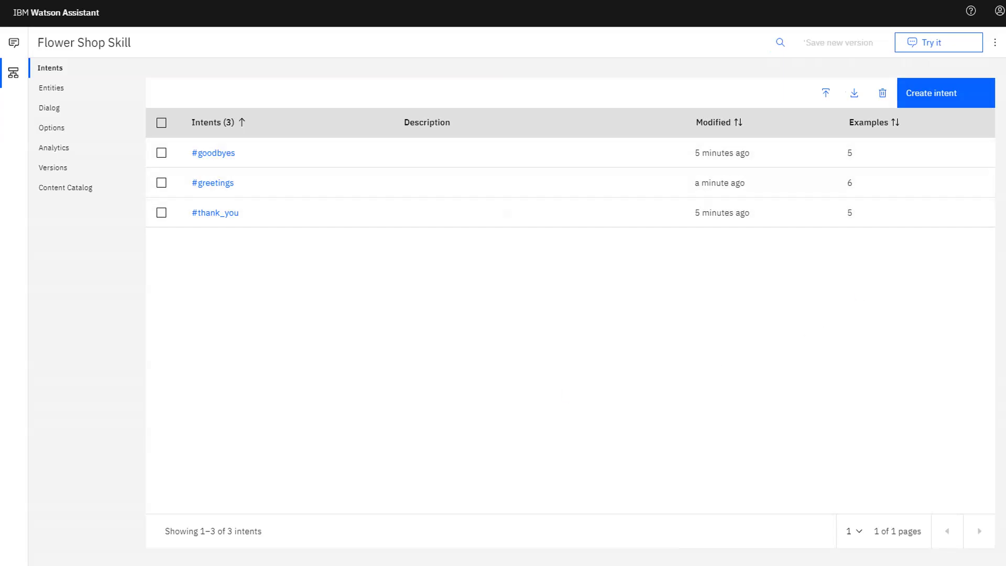